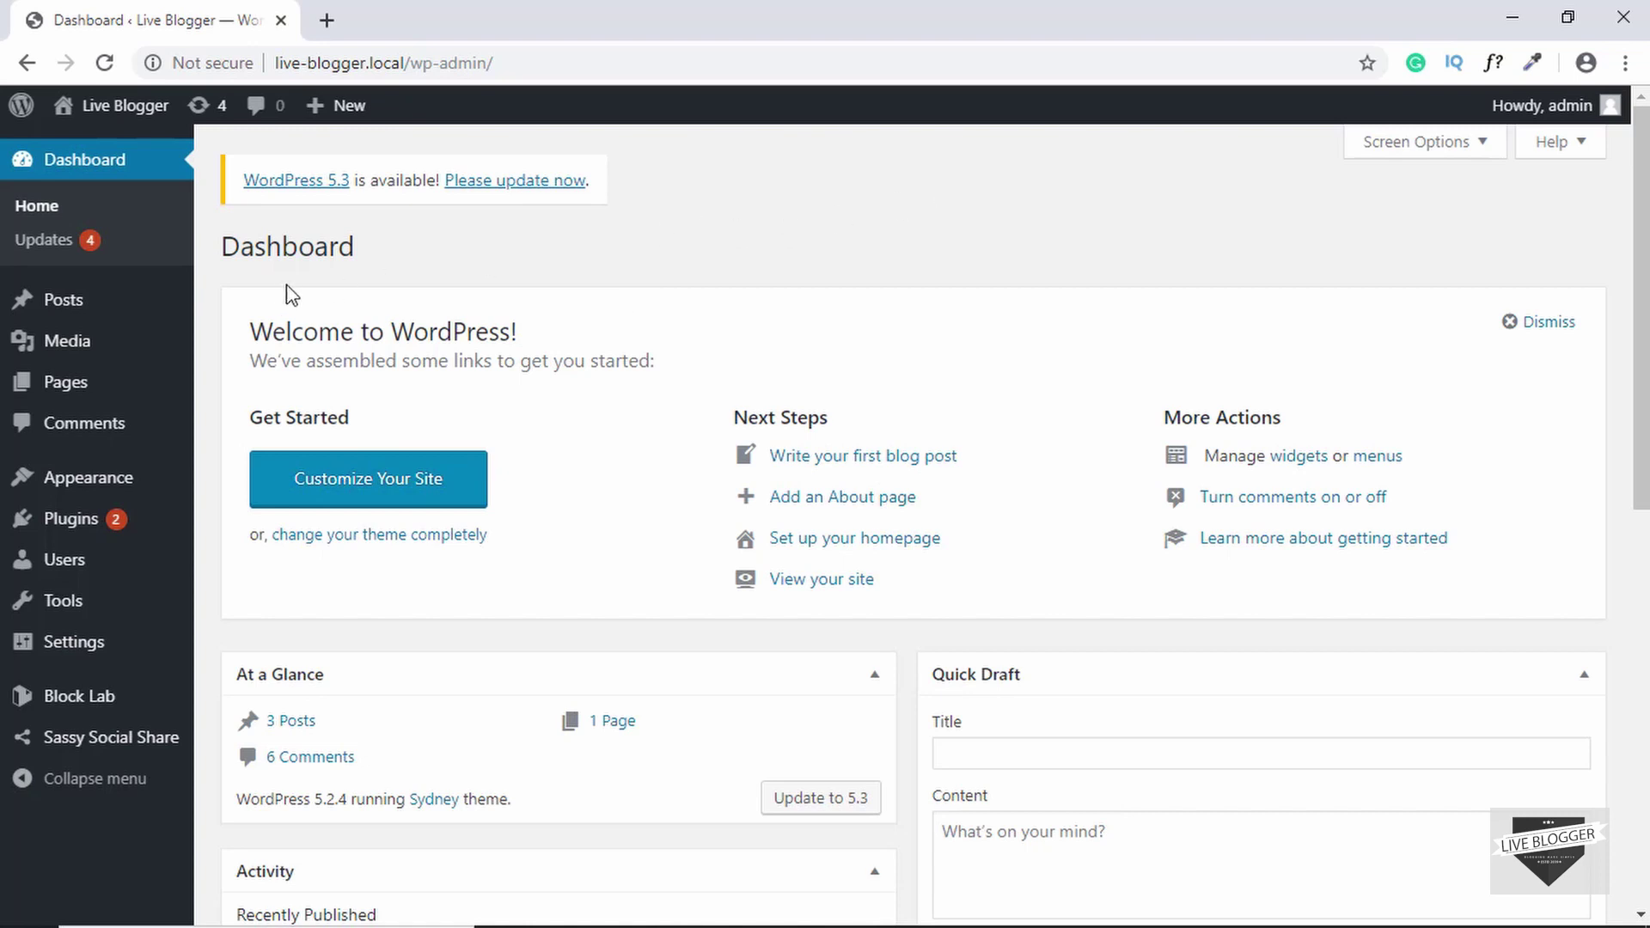
Open The Second Post for editing and place the cursor in the paragraph after the PHP code block.
click(64, 301)
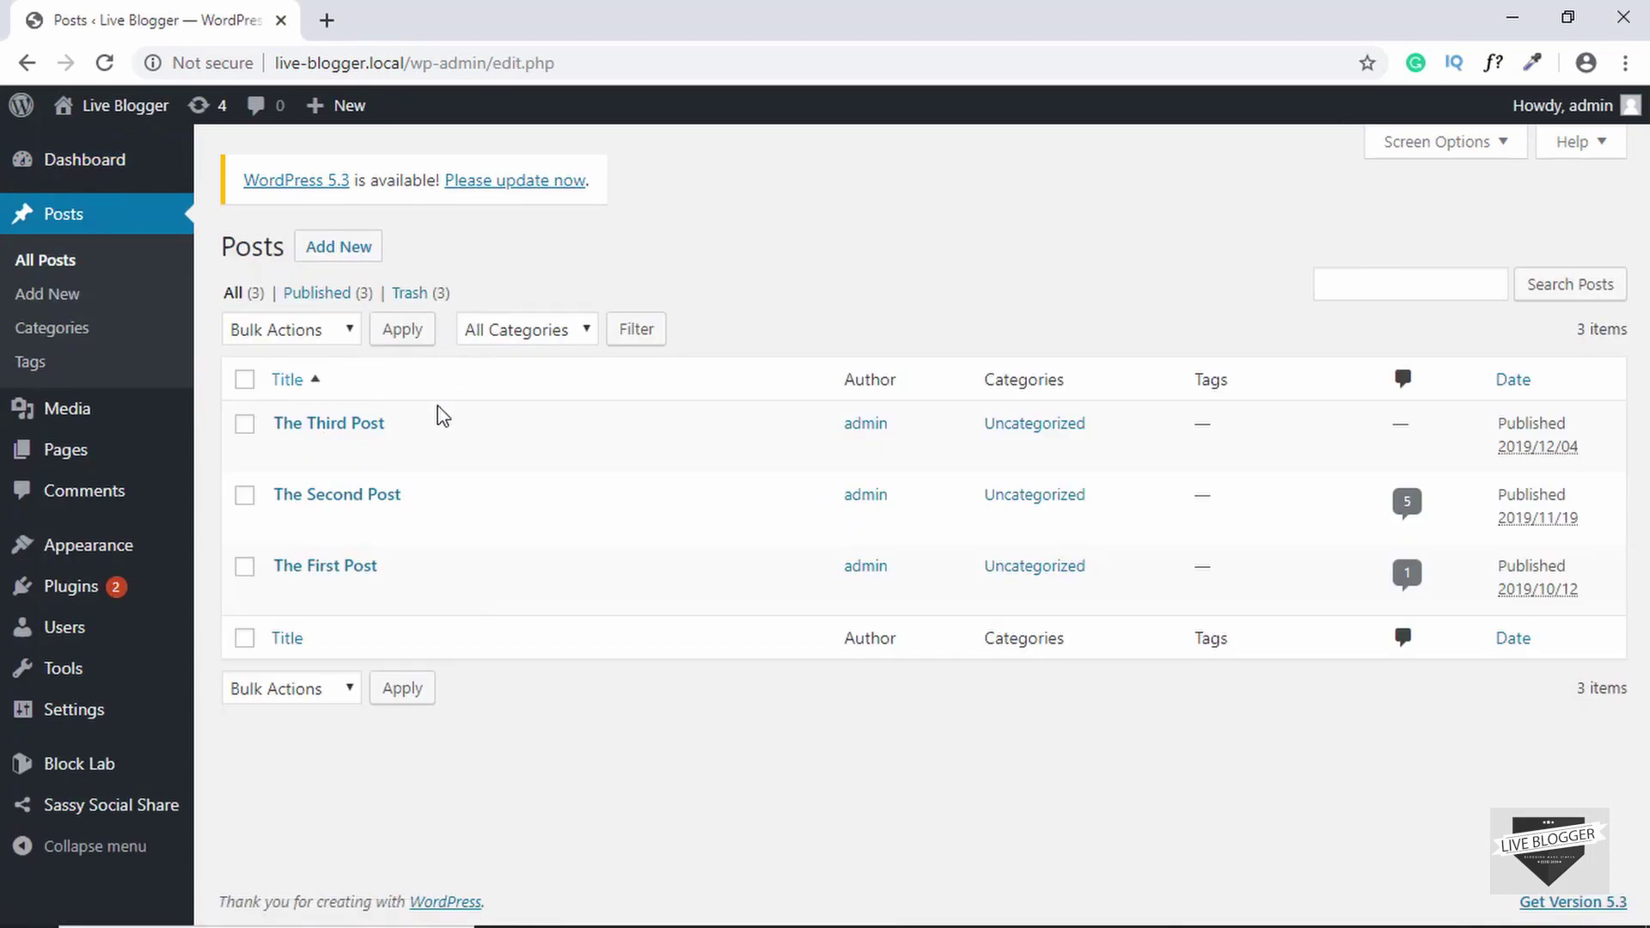
mouse_move(287, 531)
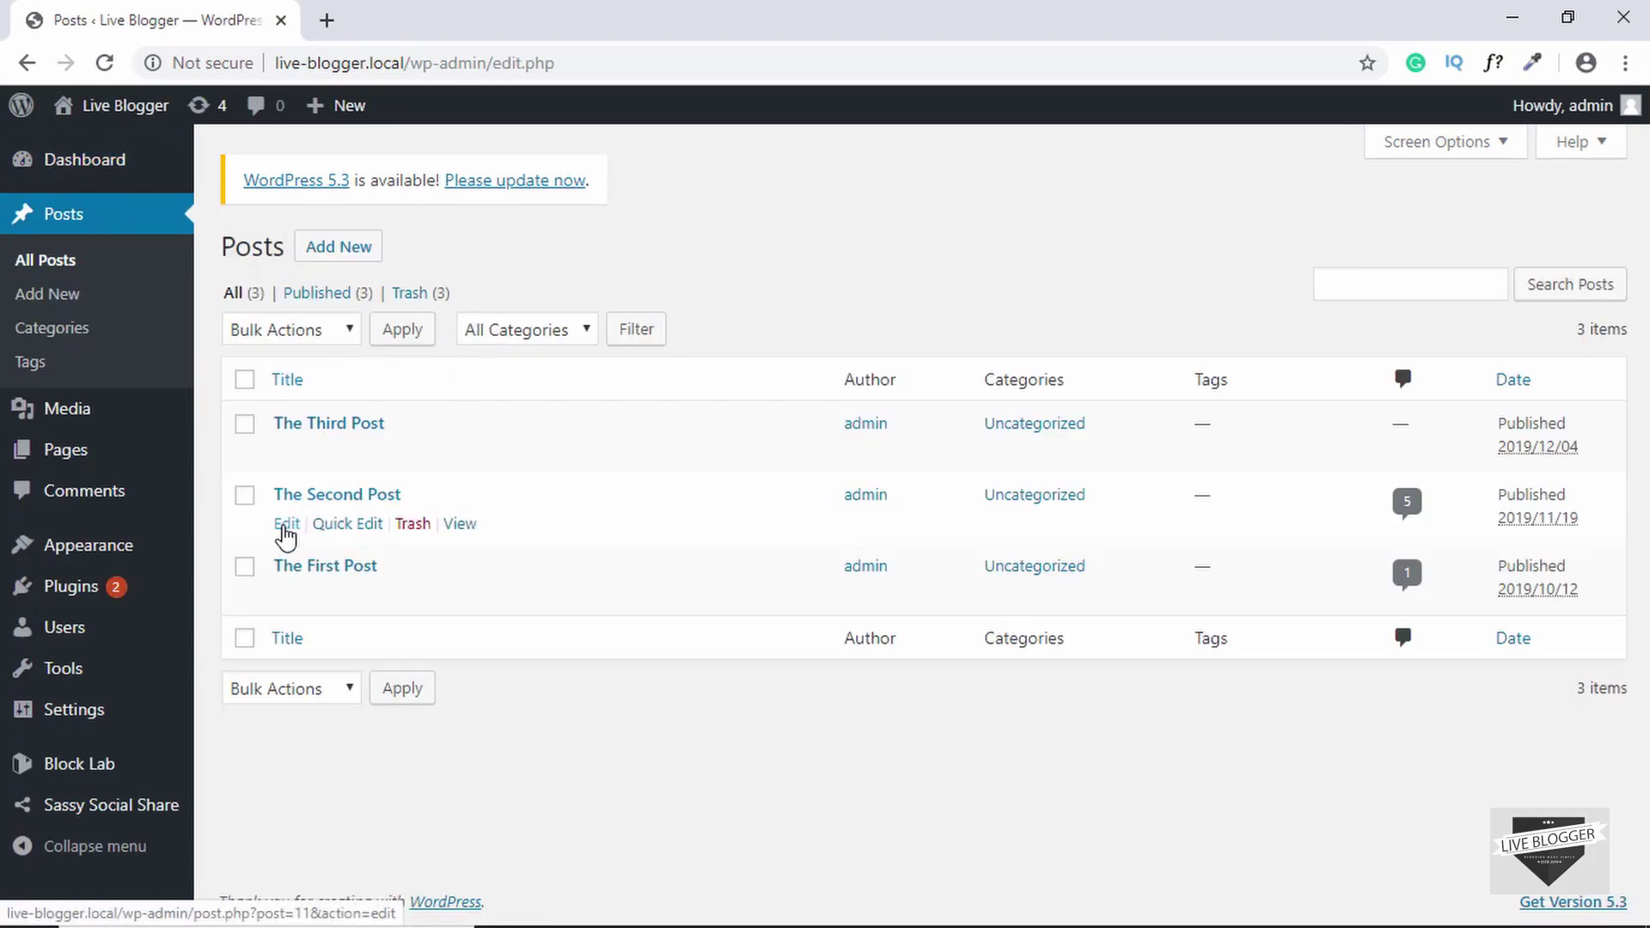
click(286, 523)
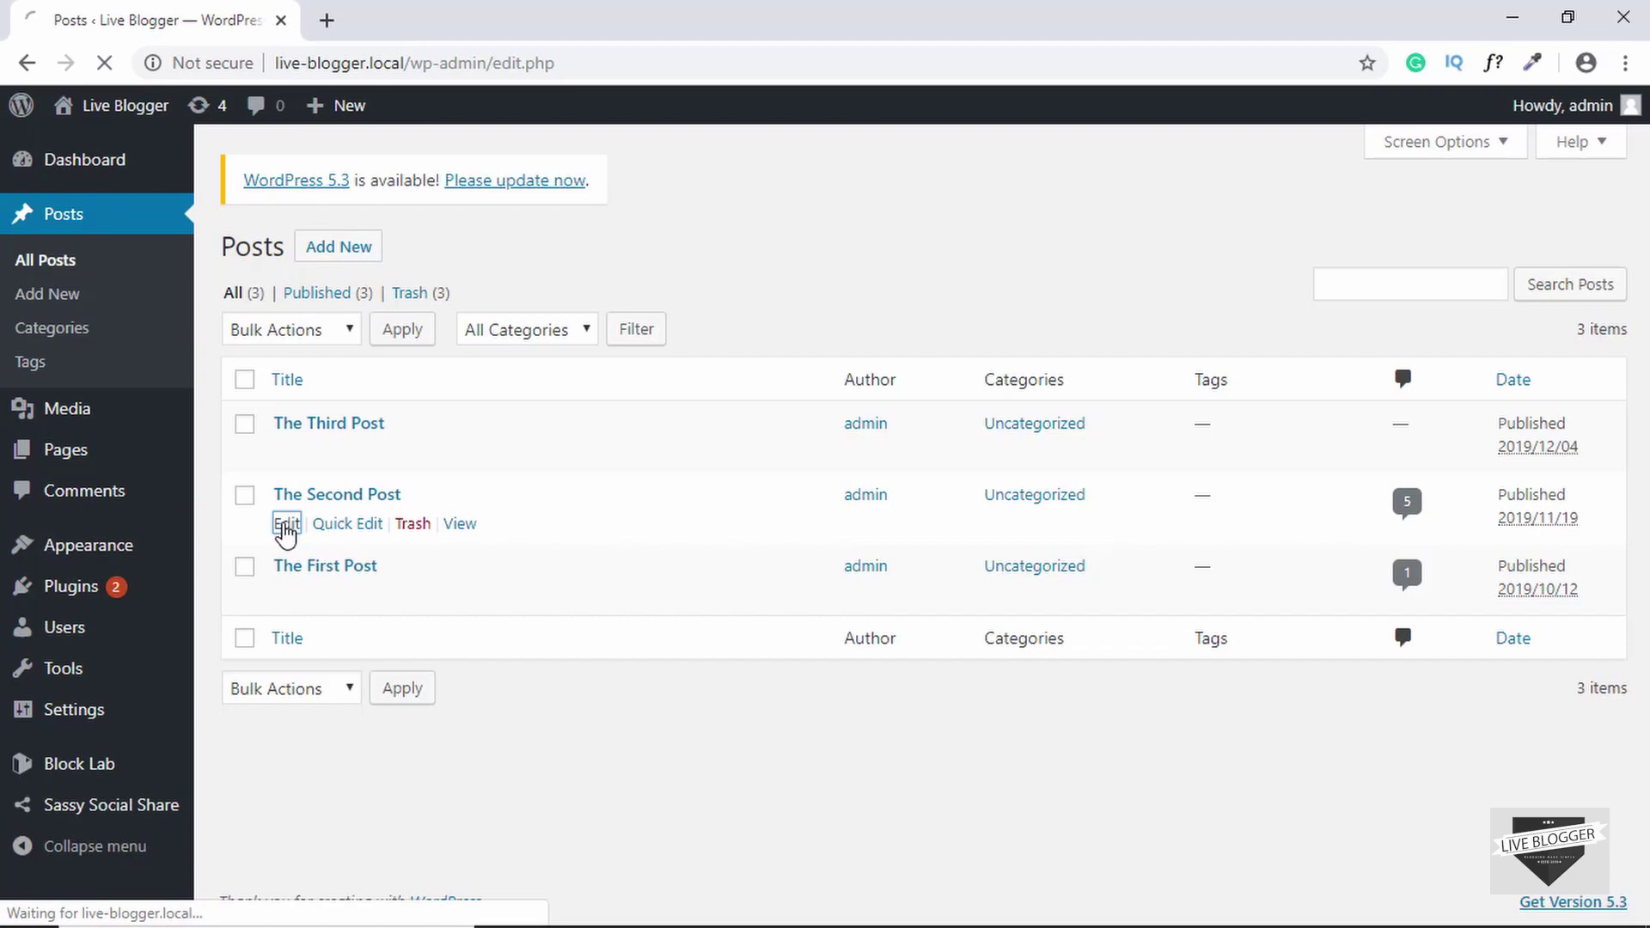
scroll(1252, 455, down, 5)
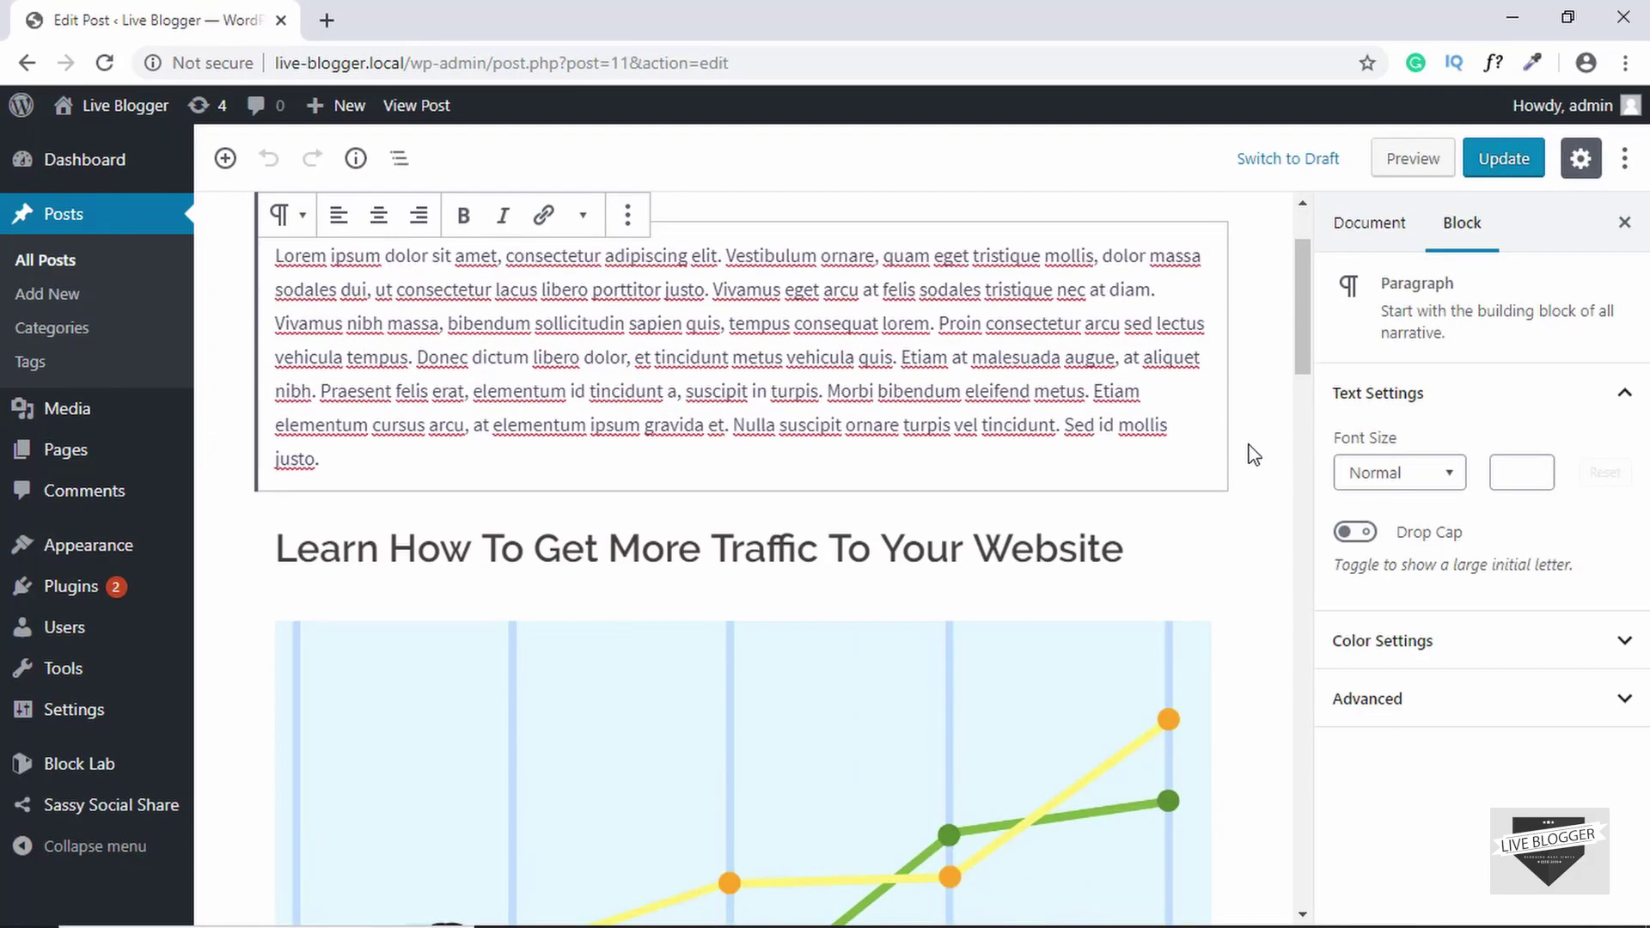
scroll(1251, 454, down, 5)
scroll(1250, 454, down, 3)
scroll(1095, 381, down, 5)
scroll(1094, 382, down, 5)
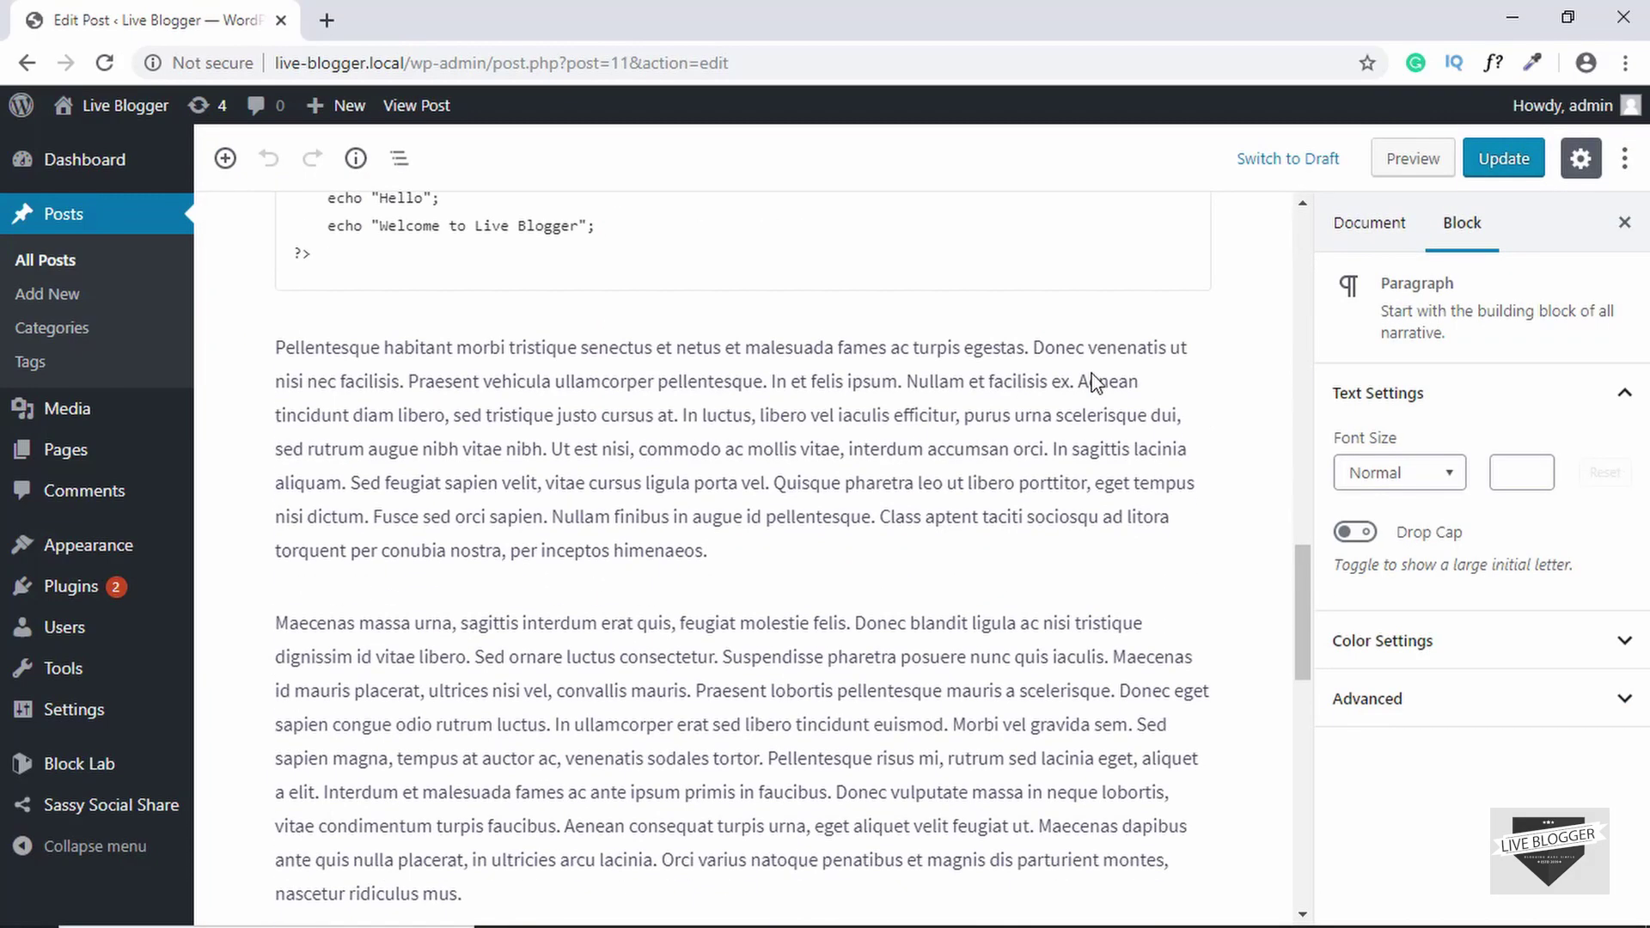
scroll(1095, 382, down, 3)
scroll(1094, 382, up, 2)
scroll(1095, 382, up, 2)
scroll(1095, 382, up, 2)
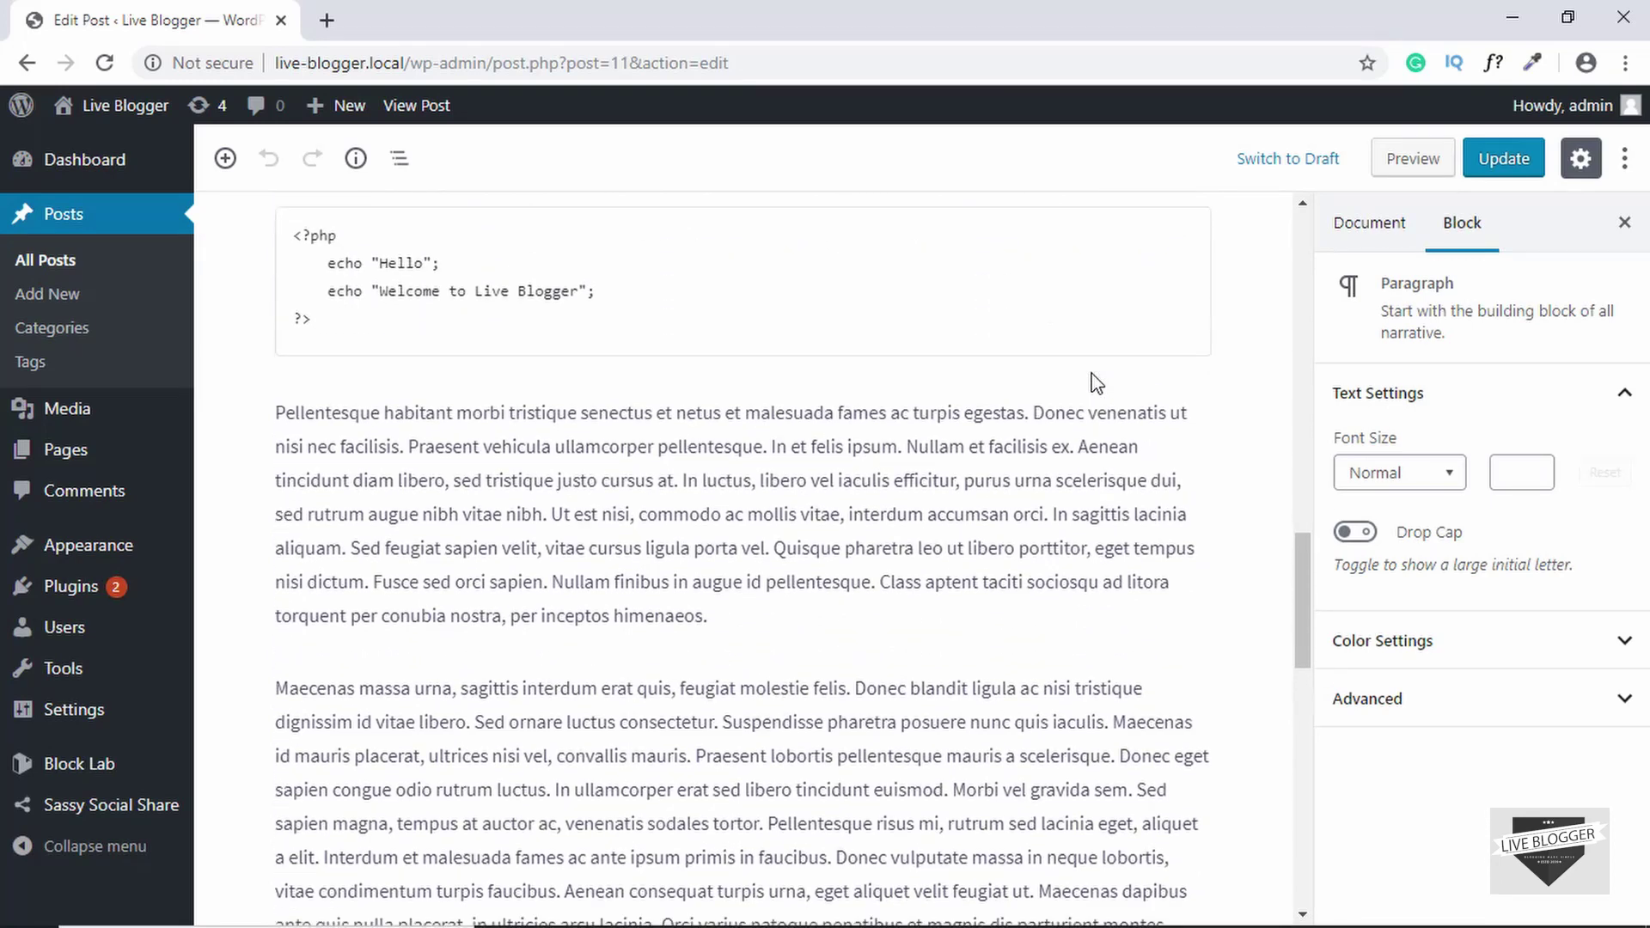
scroll(1094, 381, down, 1)
click(734, 488)
click(734, 487)
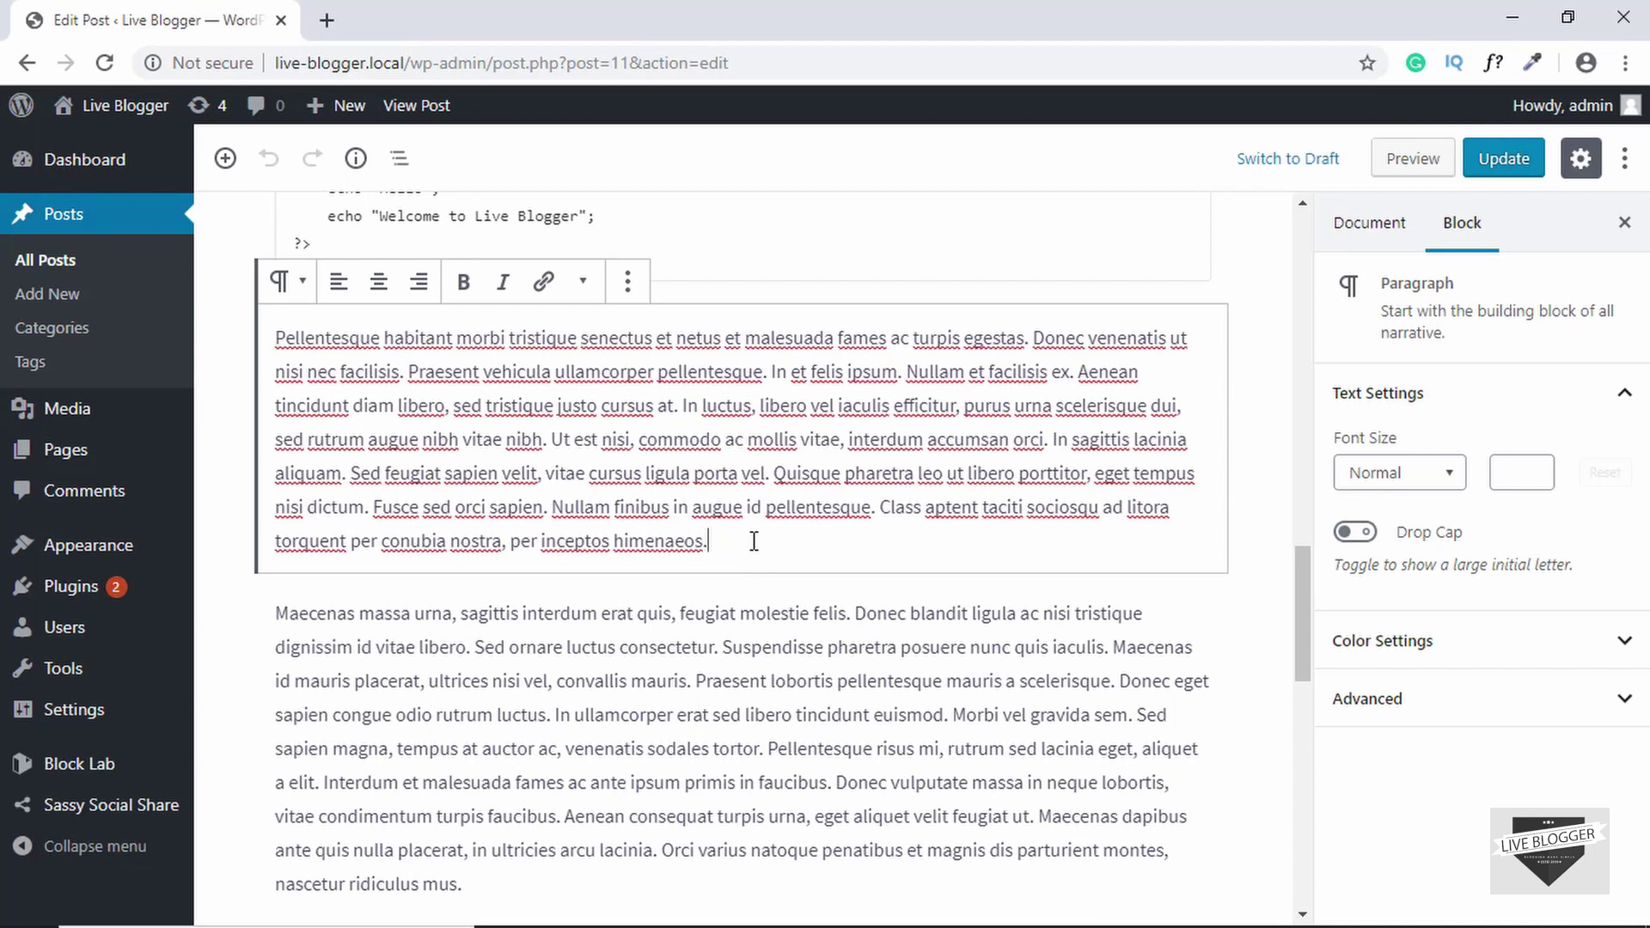
Insert a Layout Elements Page Break block below the paragraph following the PHP code block.
key(Return)
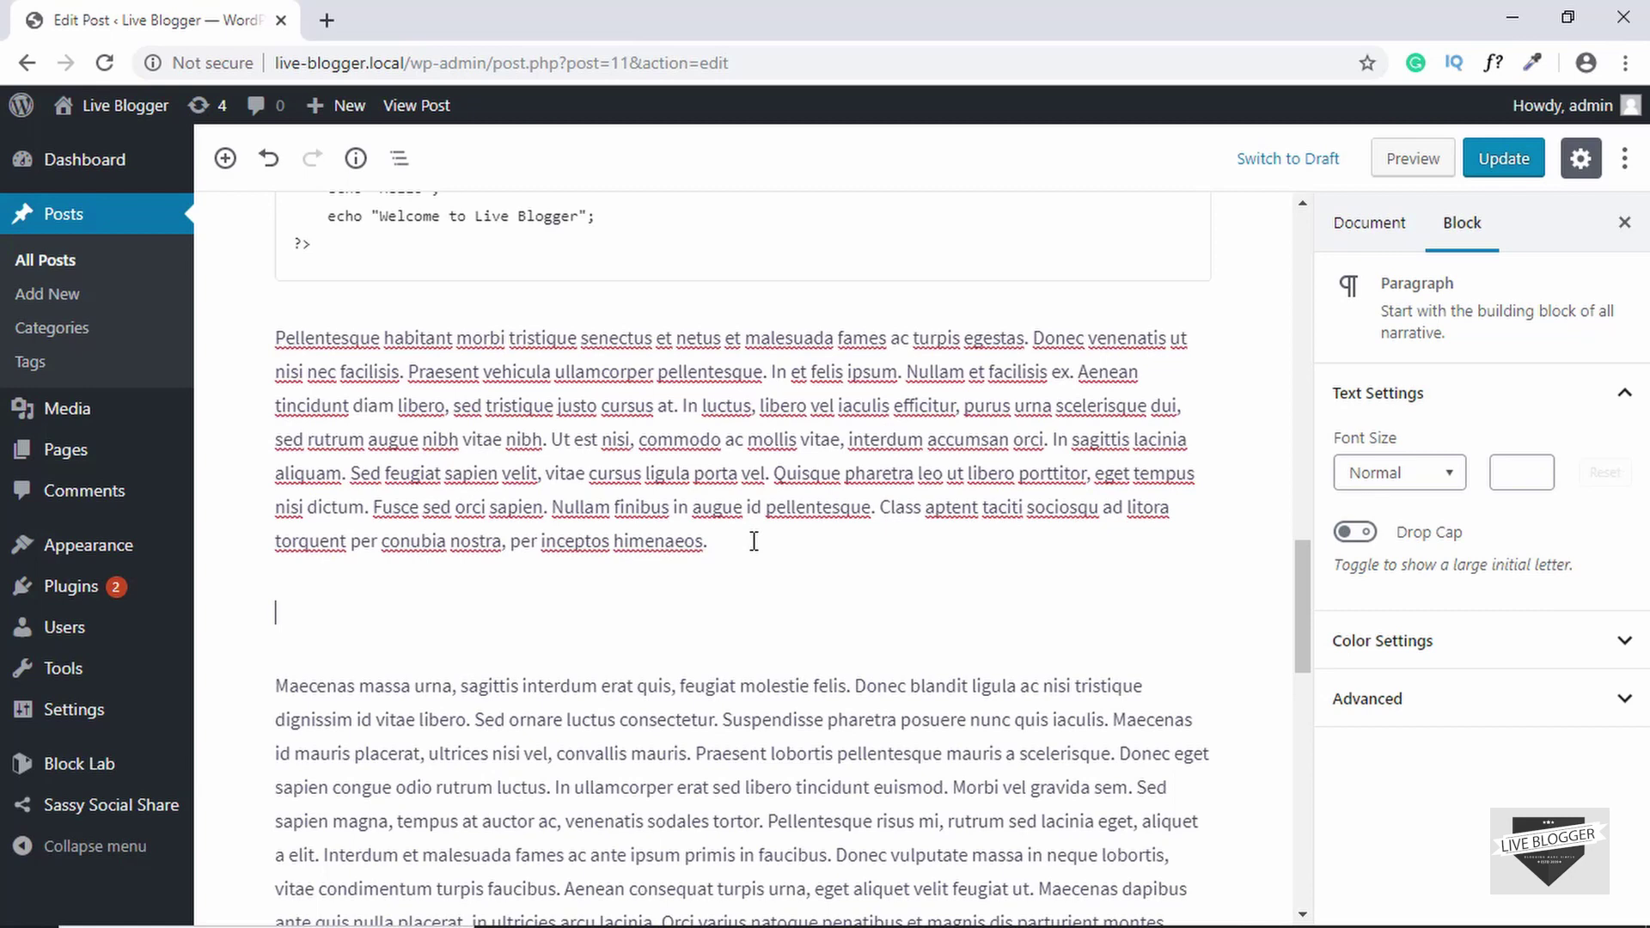
text(/)
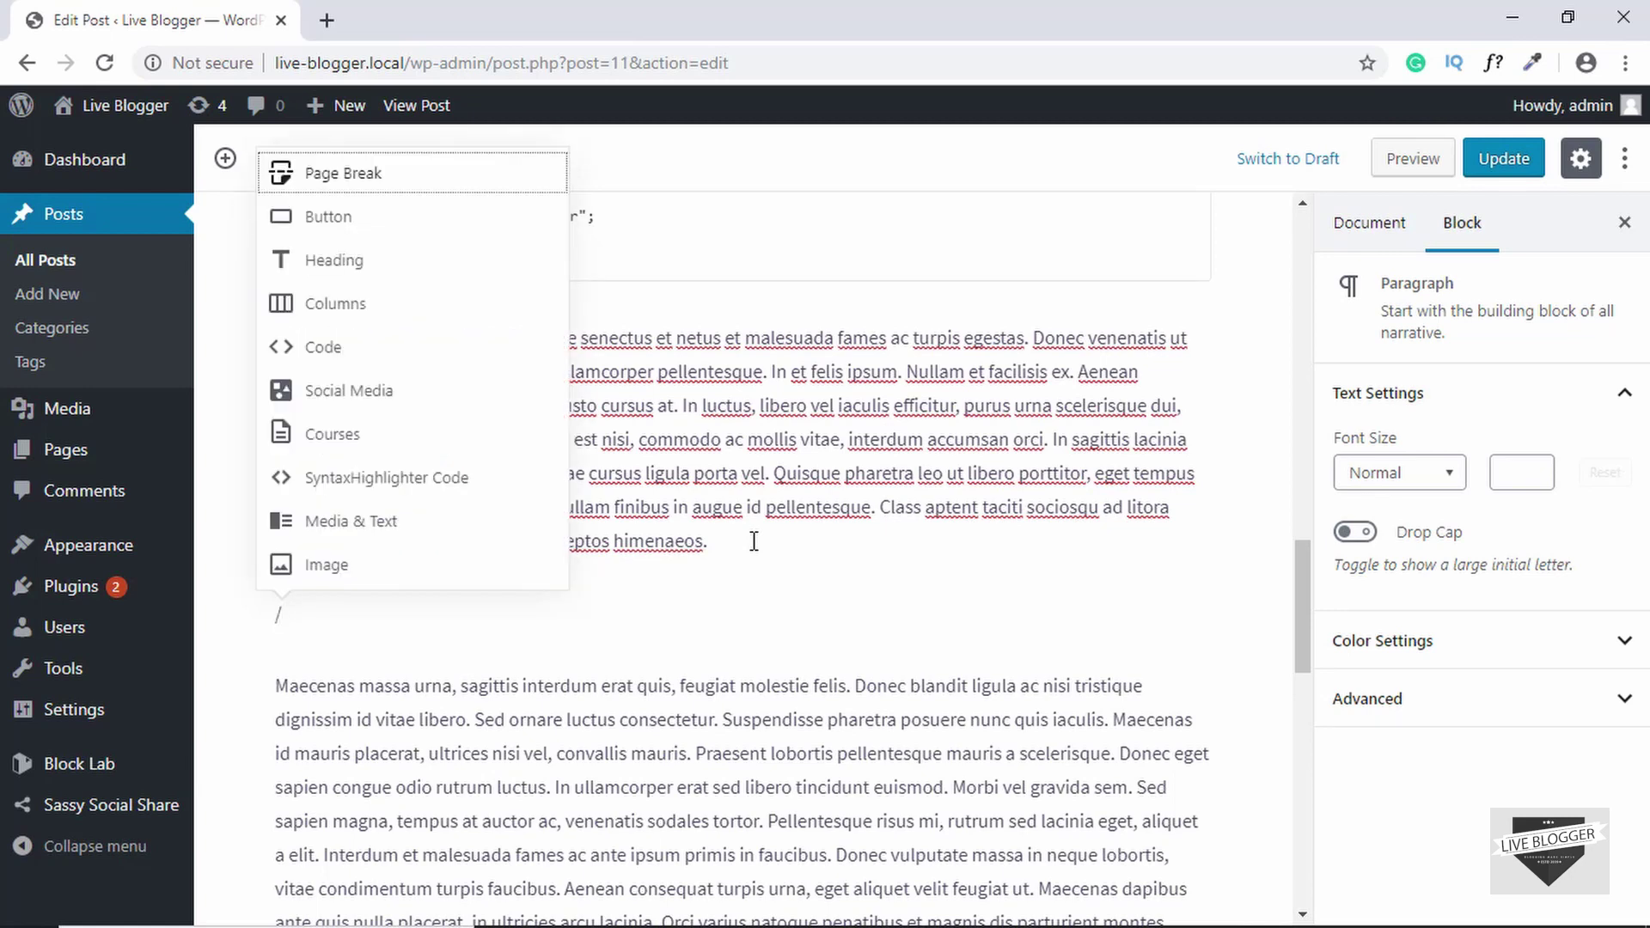
text(brea)
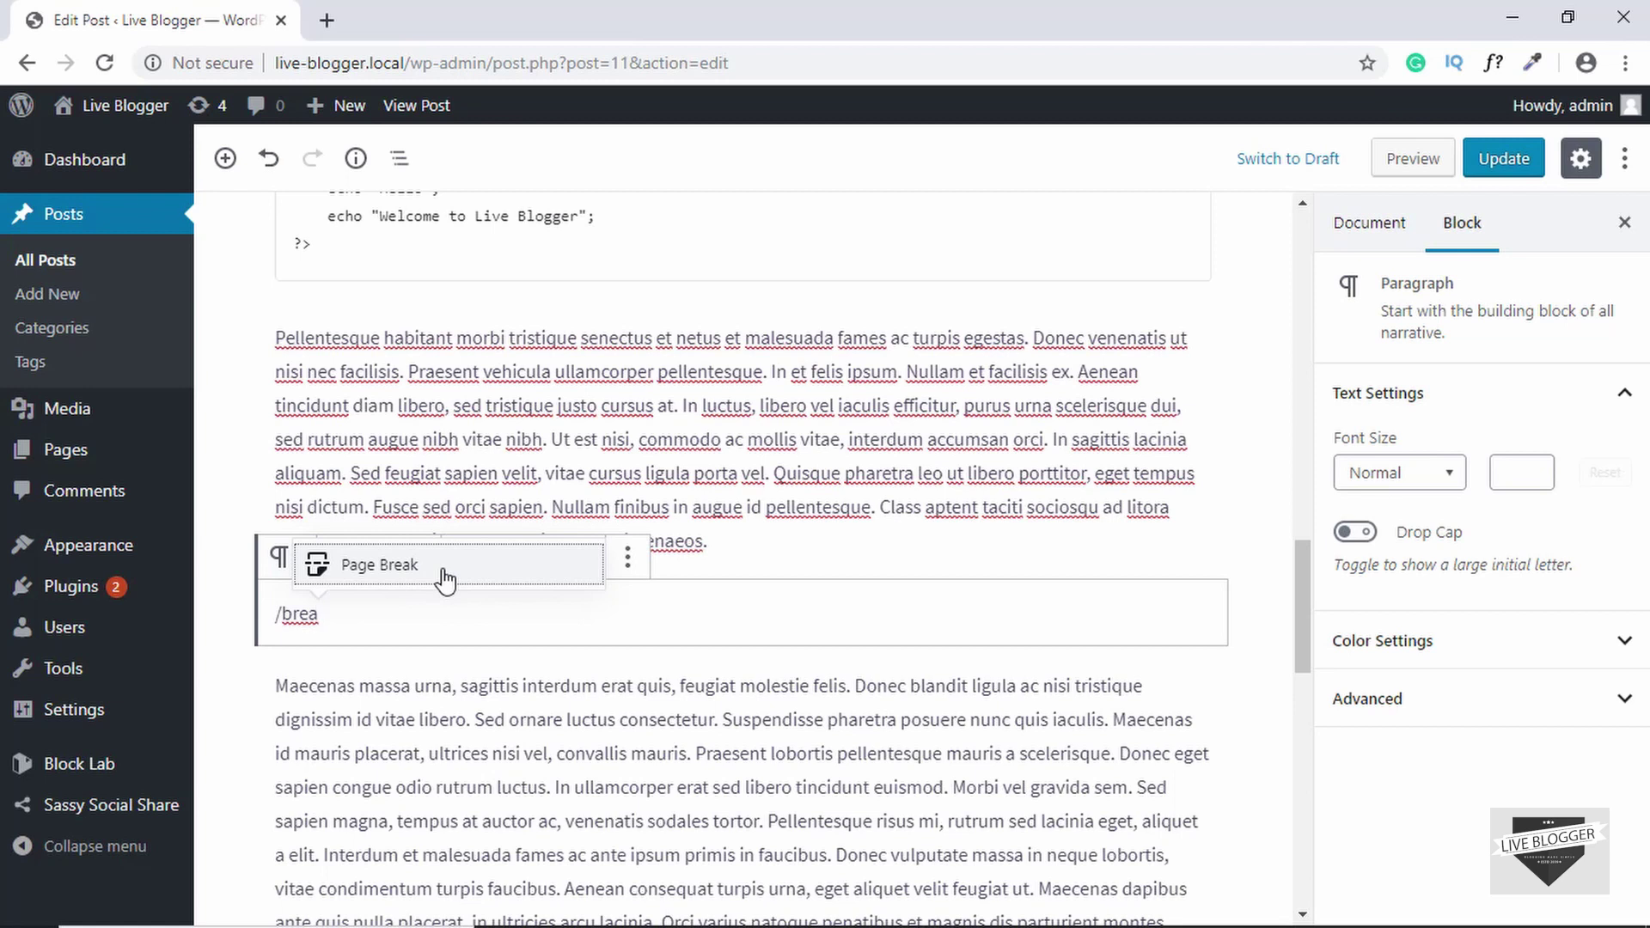
key(BackSpace)
key(BackSpace)
key(BackSpace)
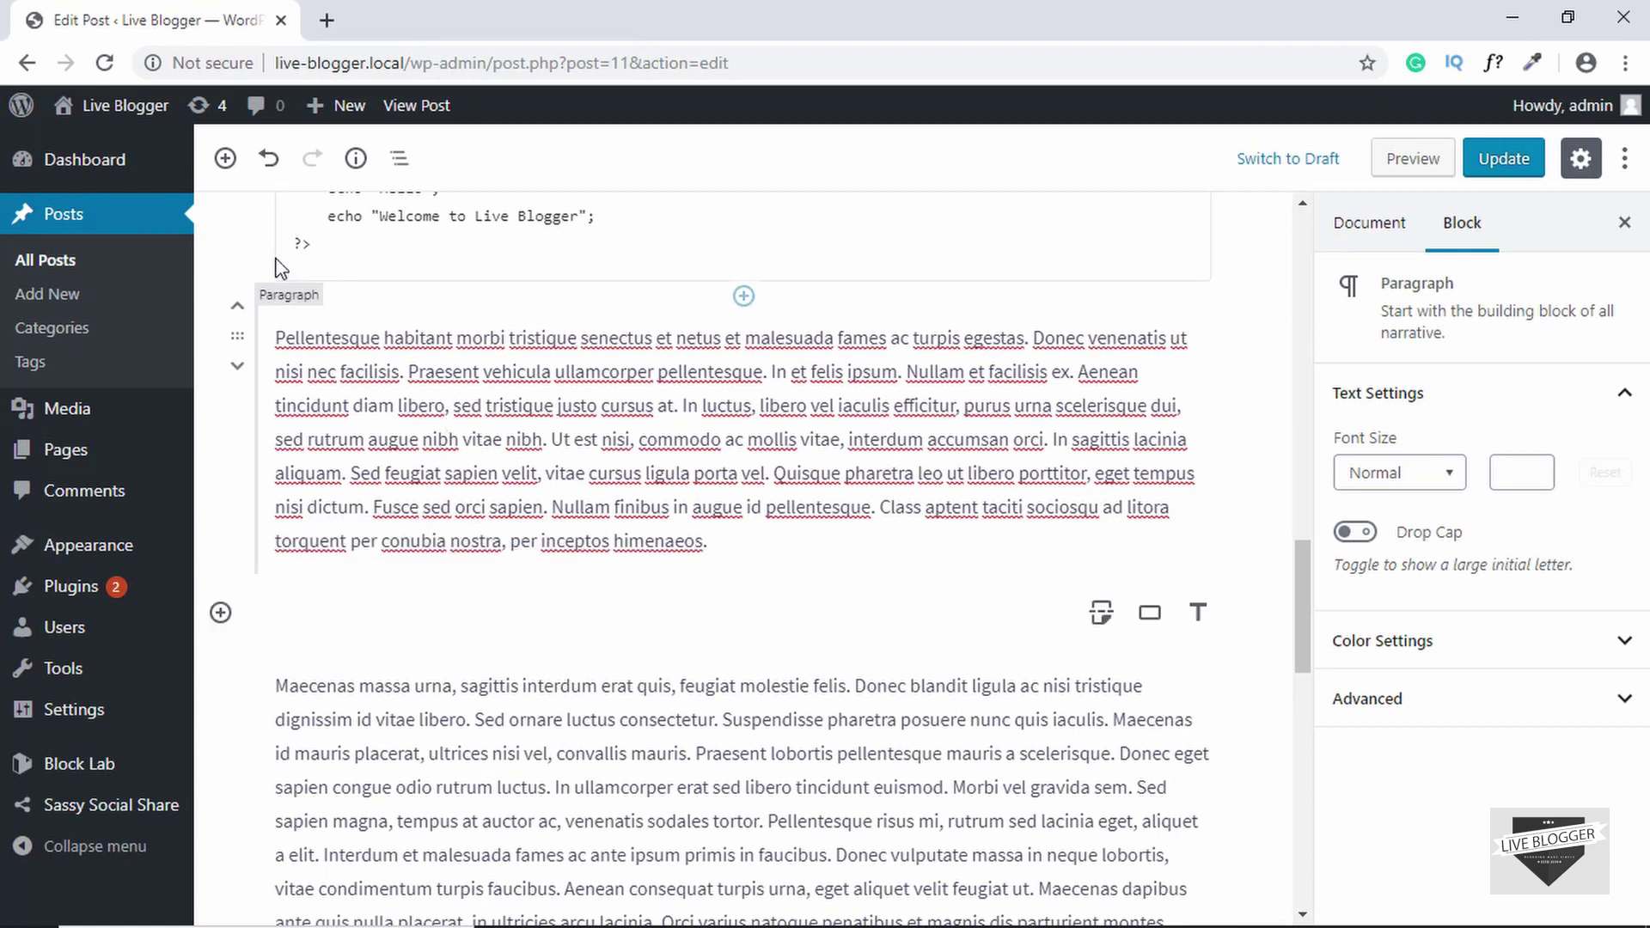
click(225, 158)
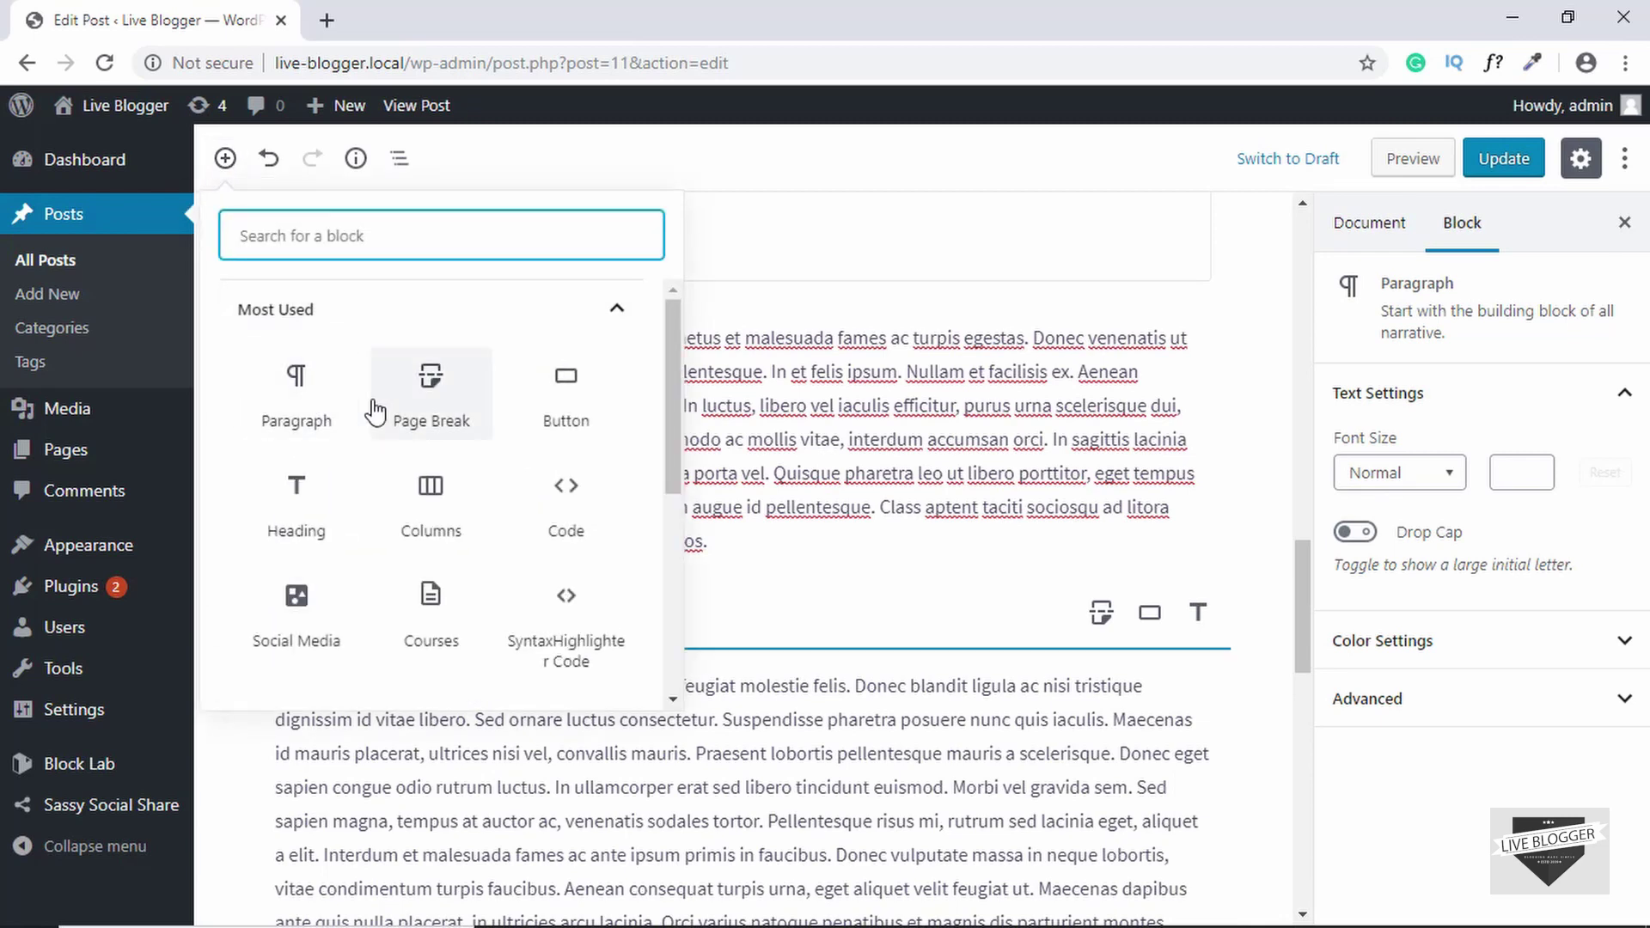
scroll(377, 411, down, 3)
scroll(377, 427, down, 3)
scroll(377, 438, down, 1)
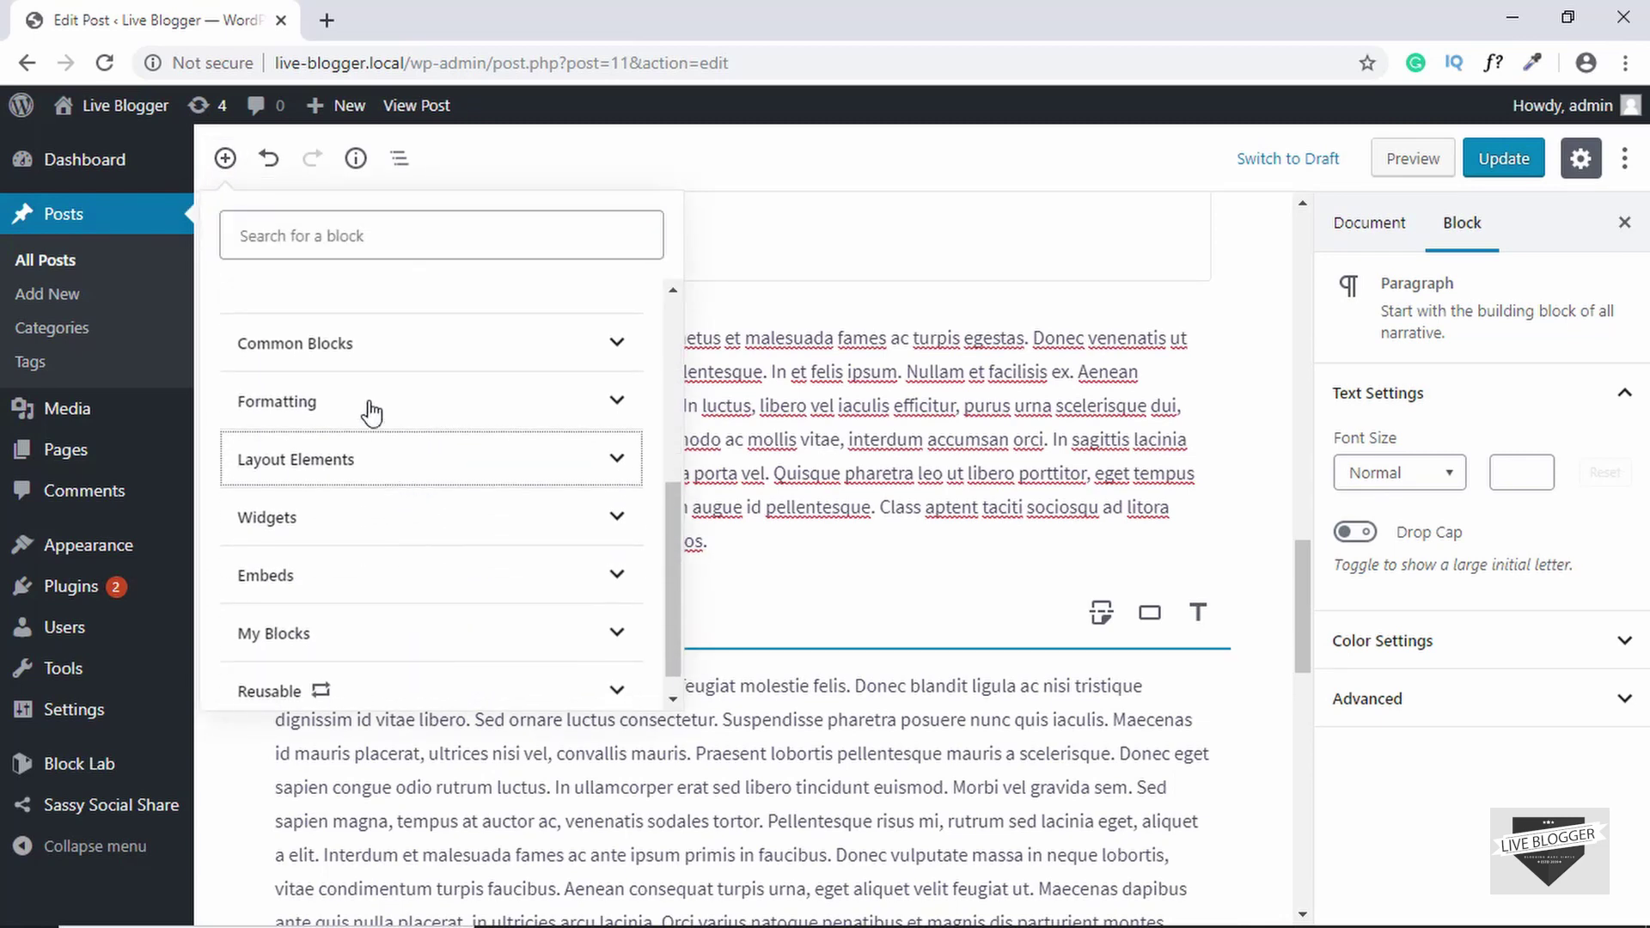
click(377, 462)
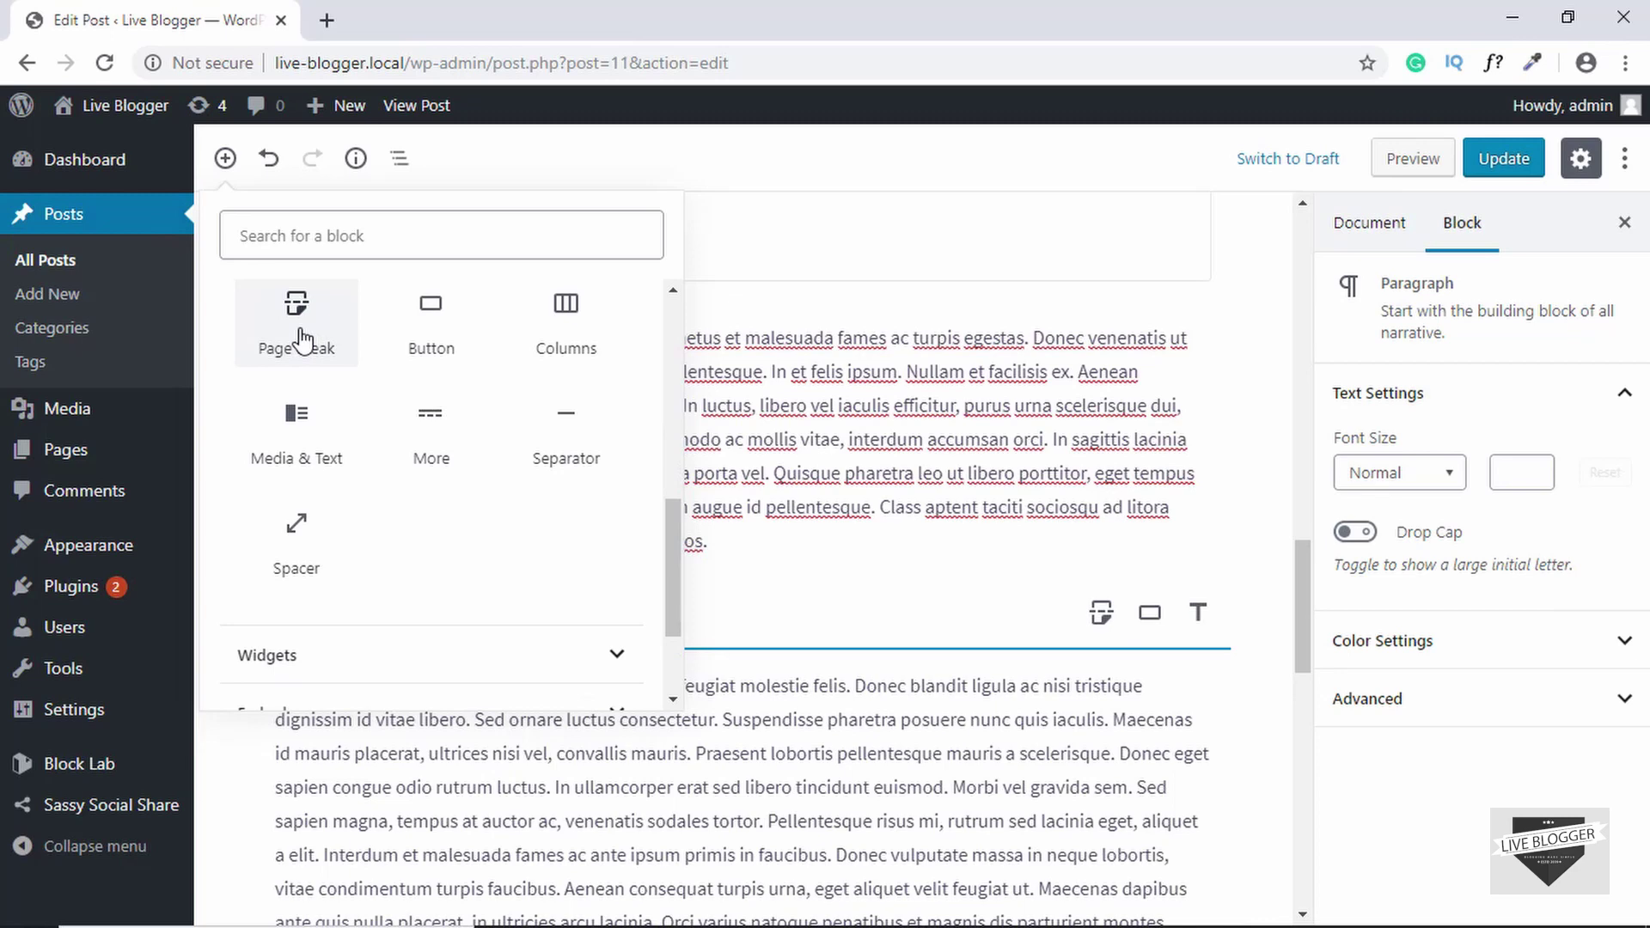
click(307, 332)
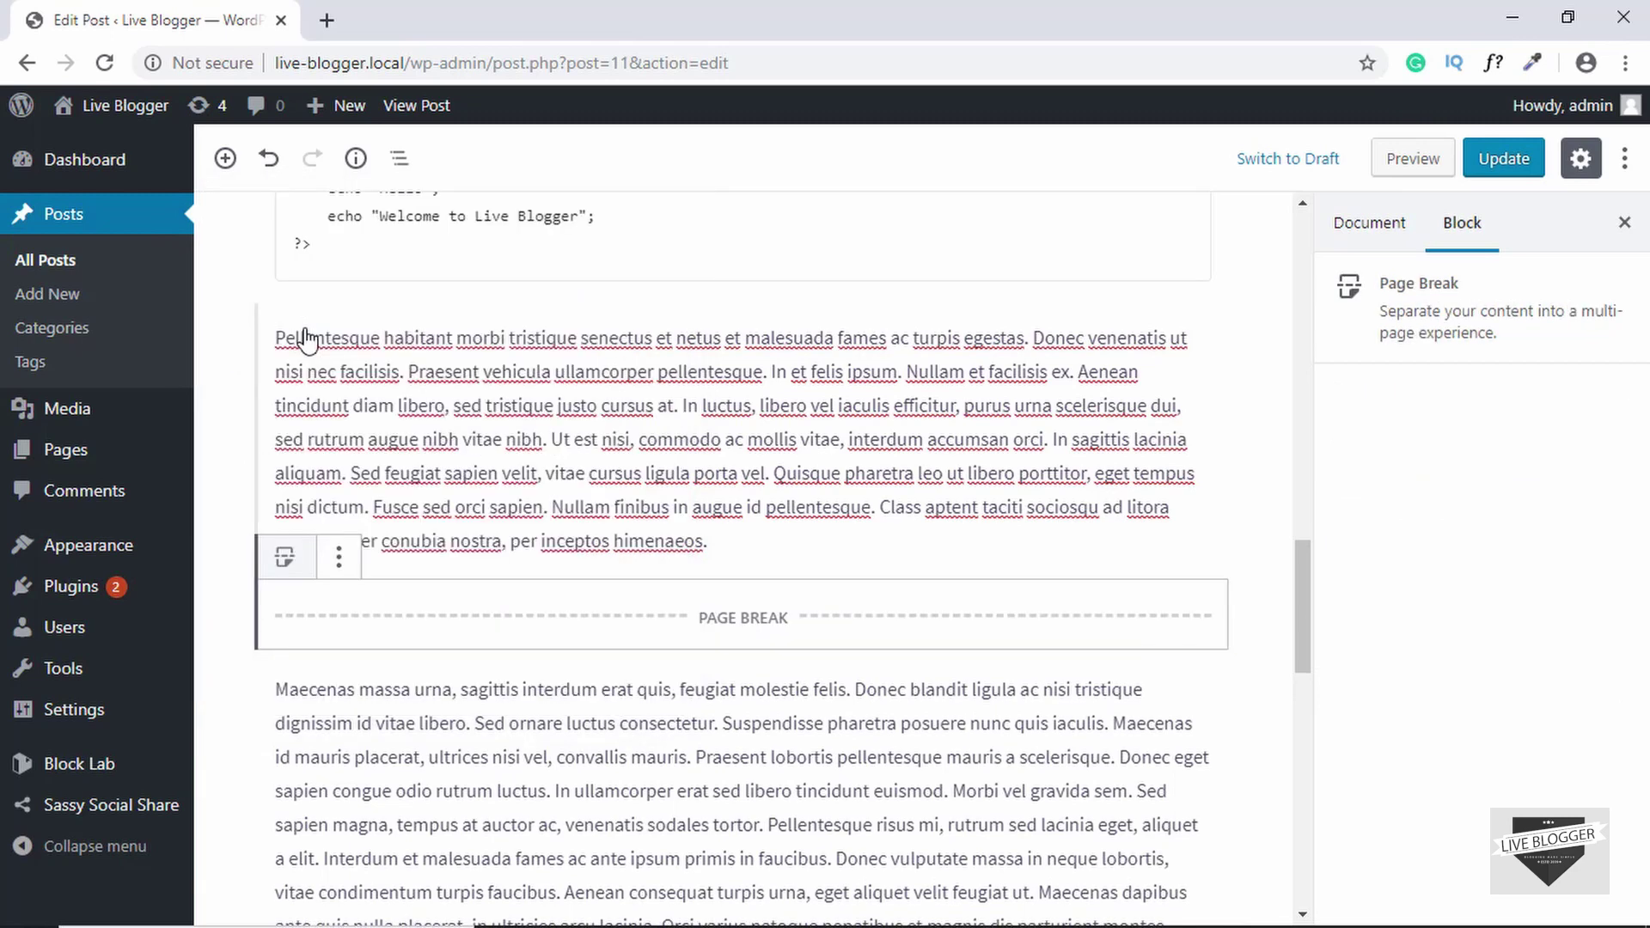
click(580, 528)
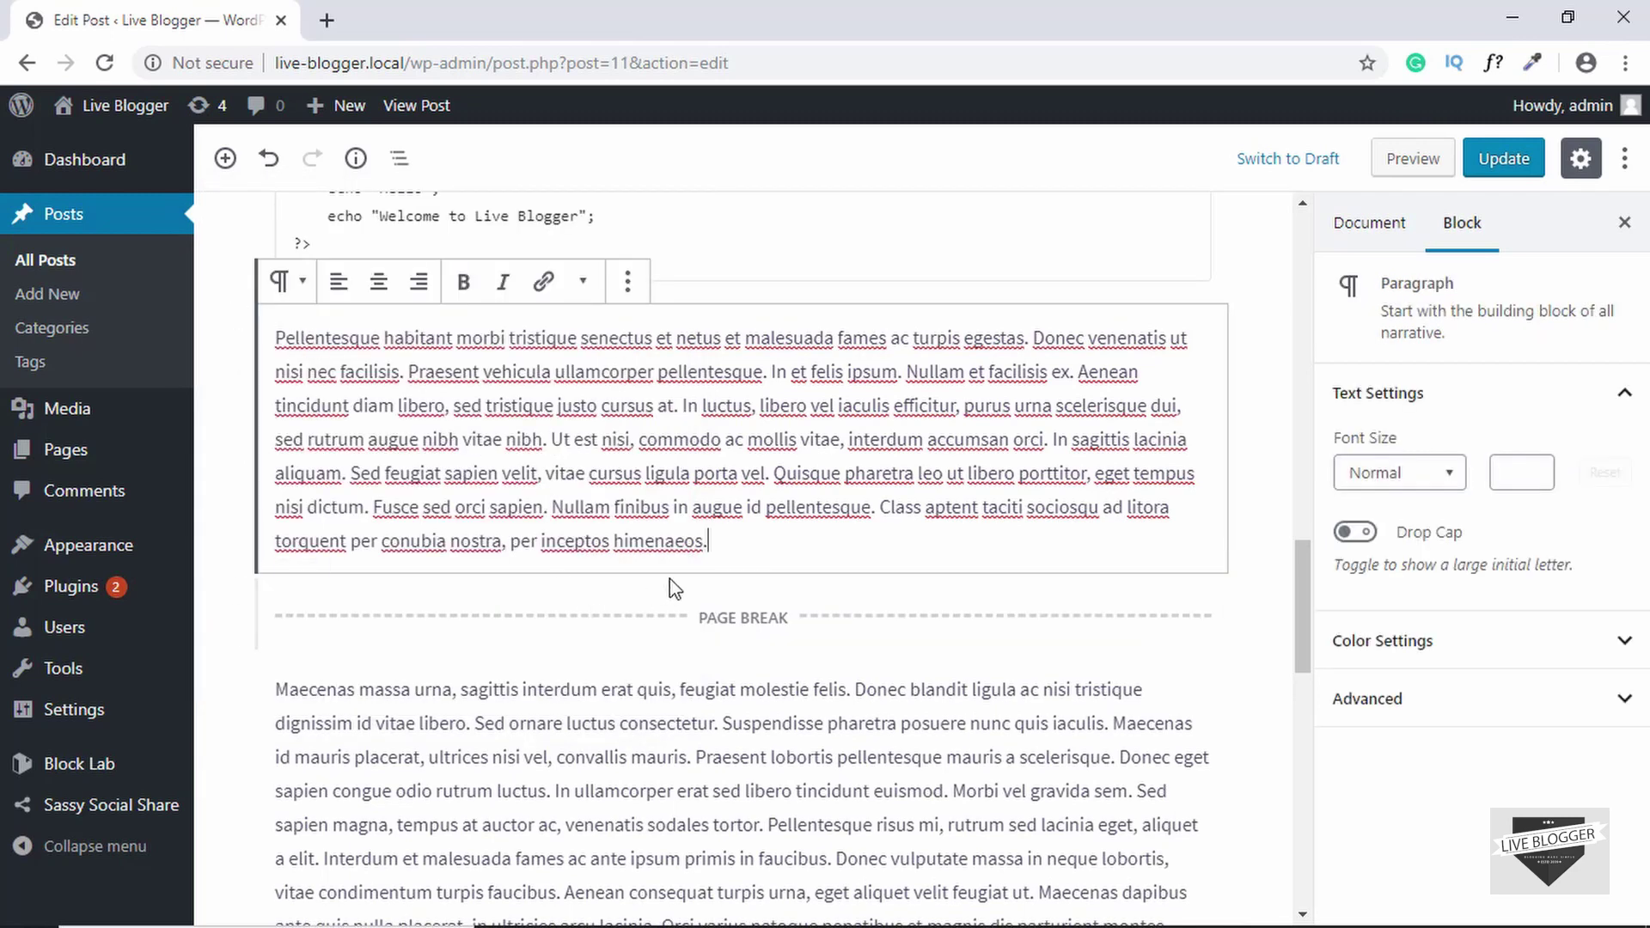
scroll(689, 571, down, 1)
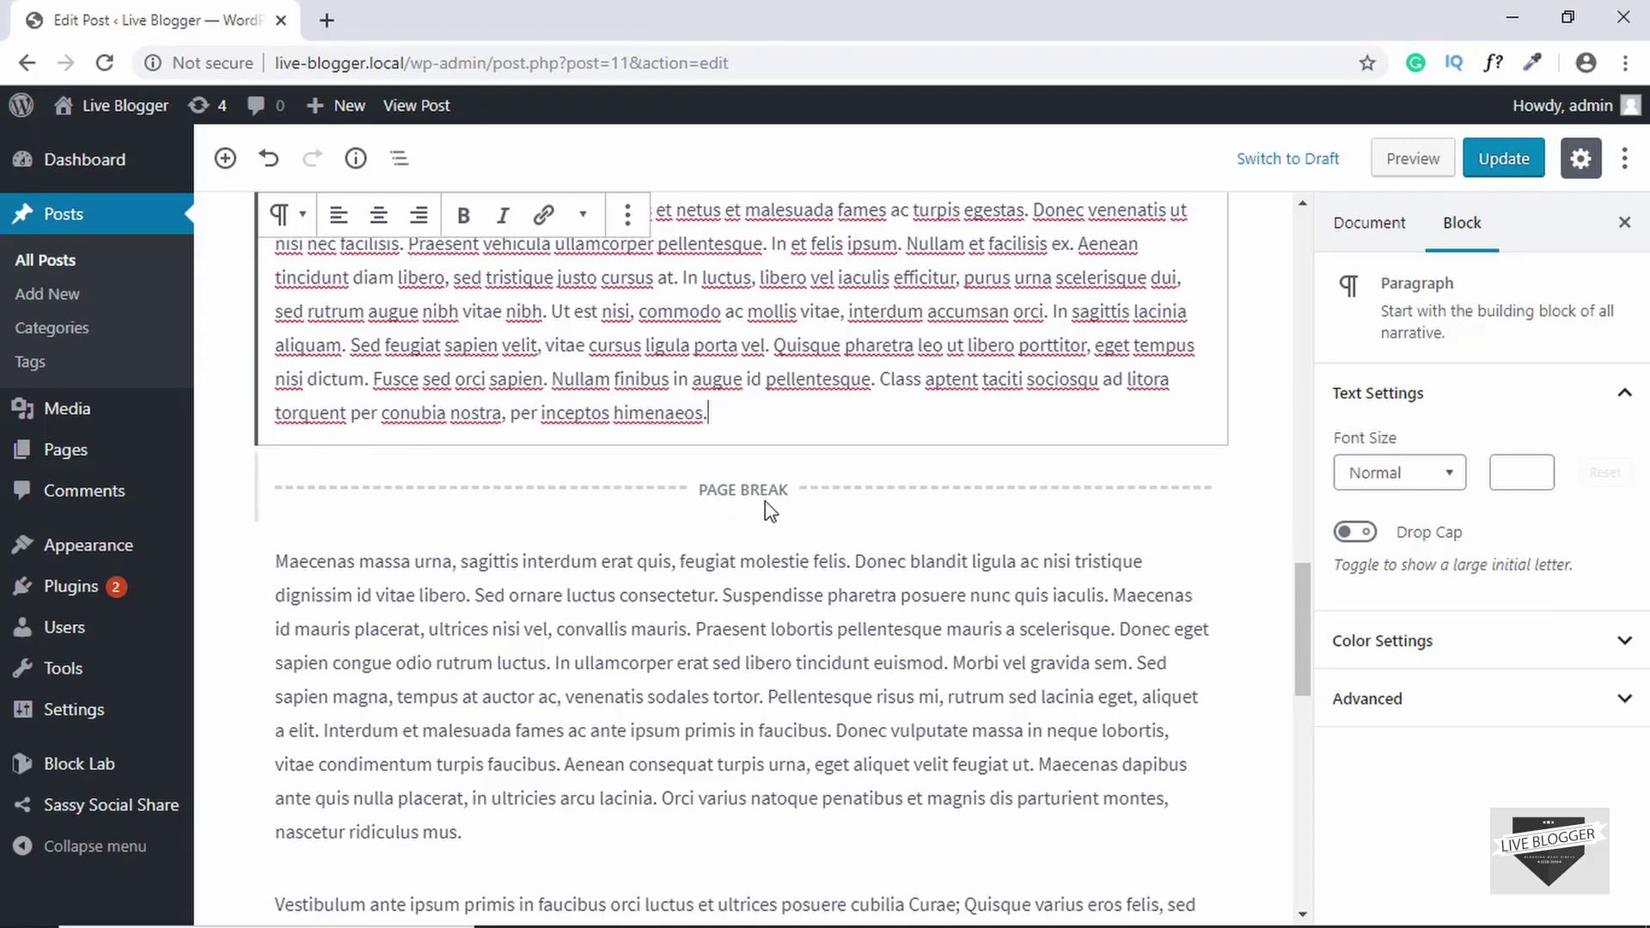
scroll(606, 628, down, 3)
scroll(606, 626, down, 3)
scroll(607, 627, down, 2)
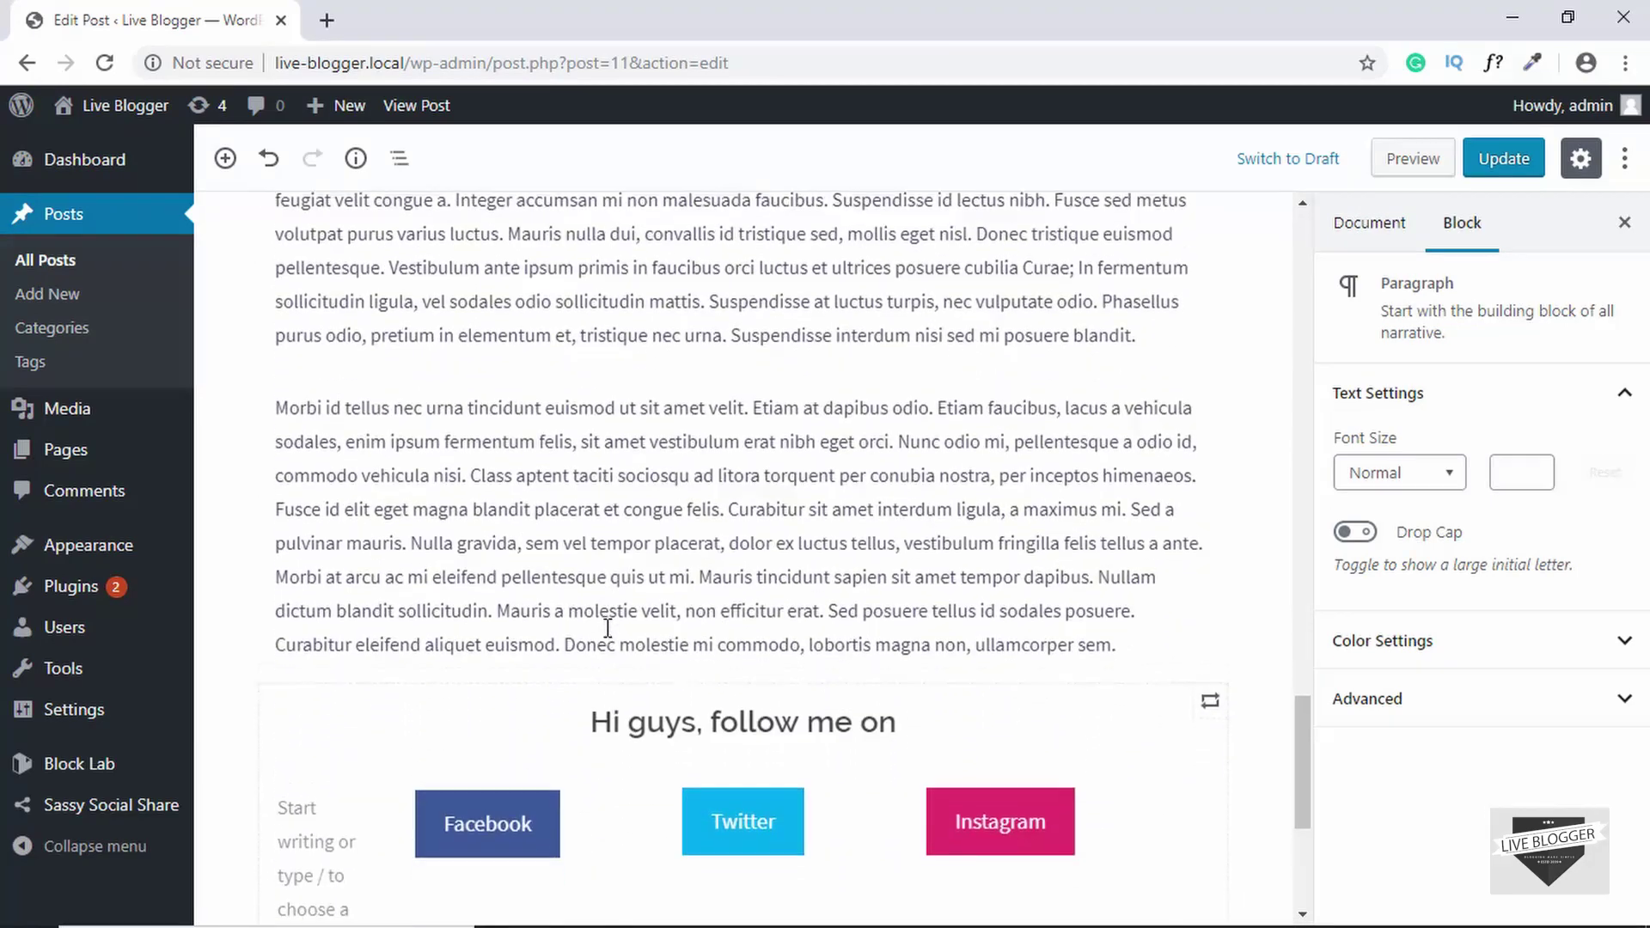
scroll(606, 627, up, 4)
scroll(605, 627, up, 3)
scroll(606, 627, up, 1)
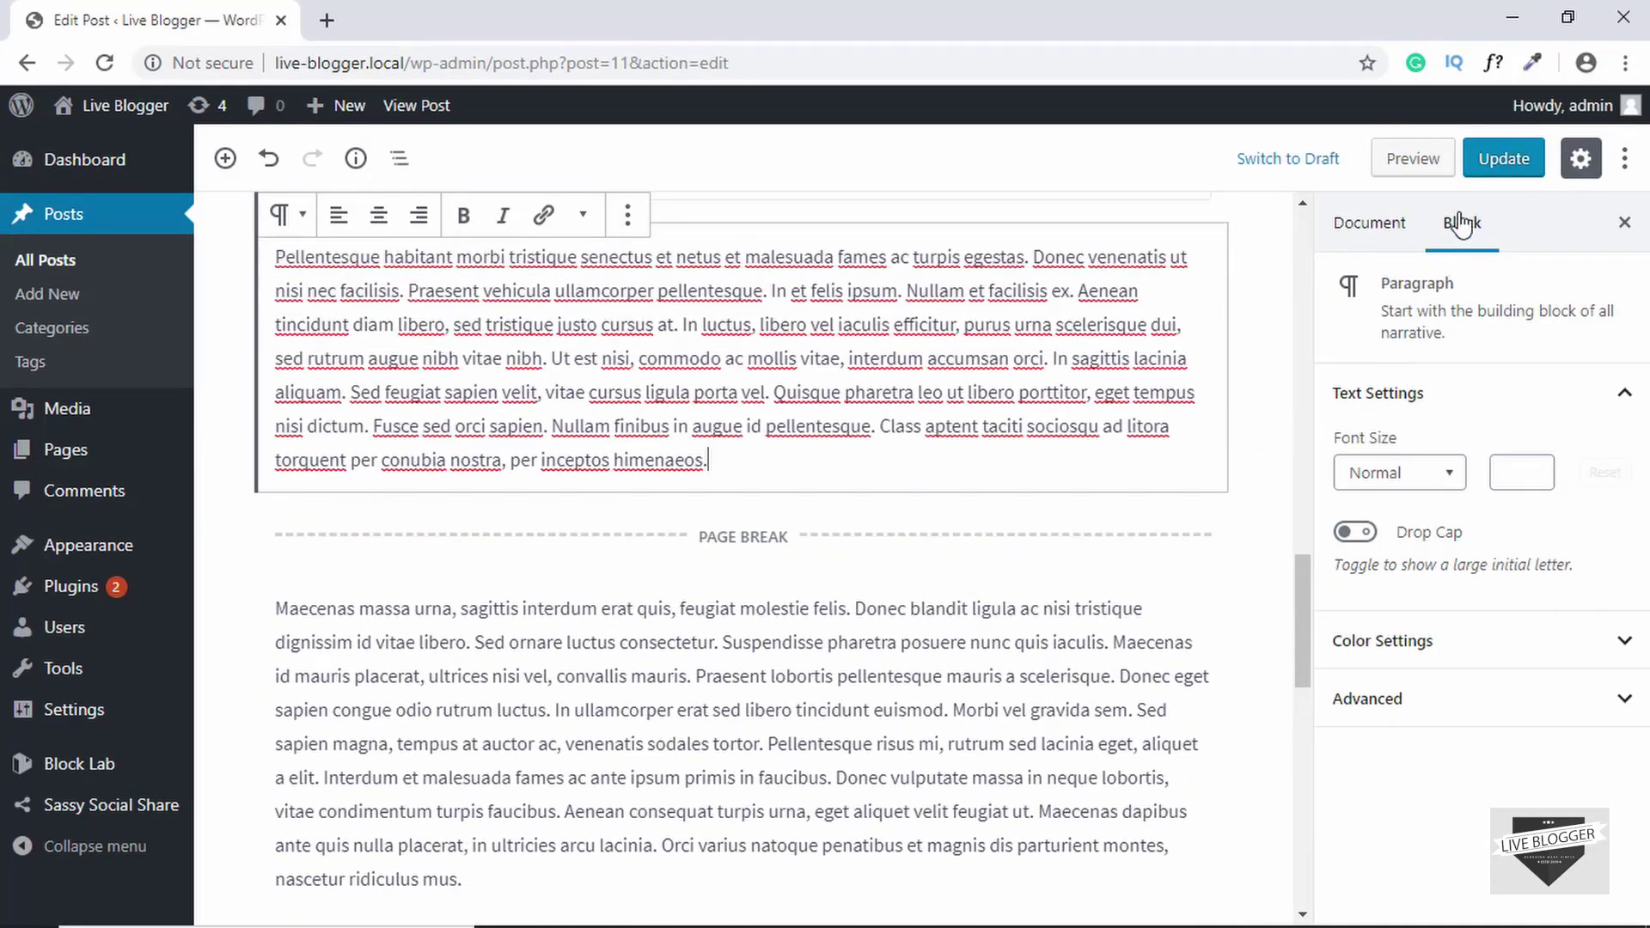
click(1504, 159)
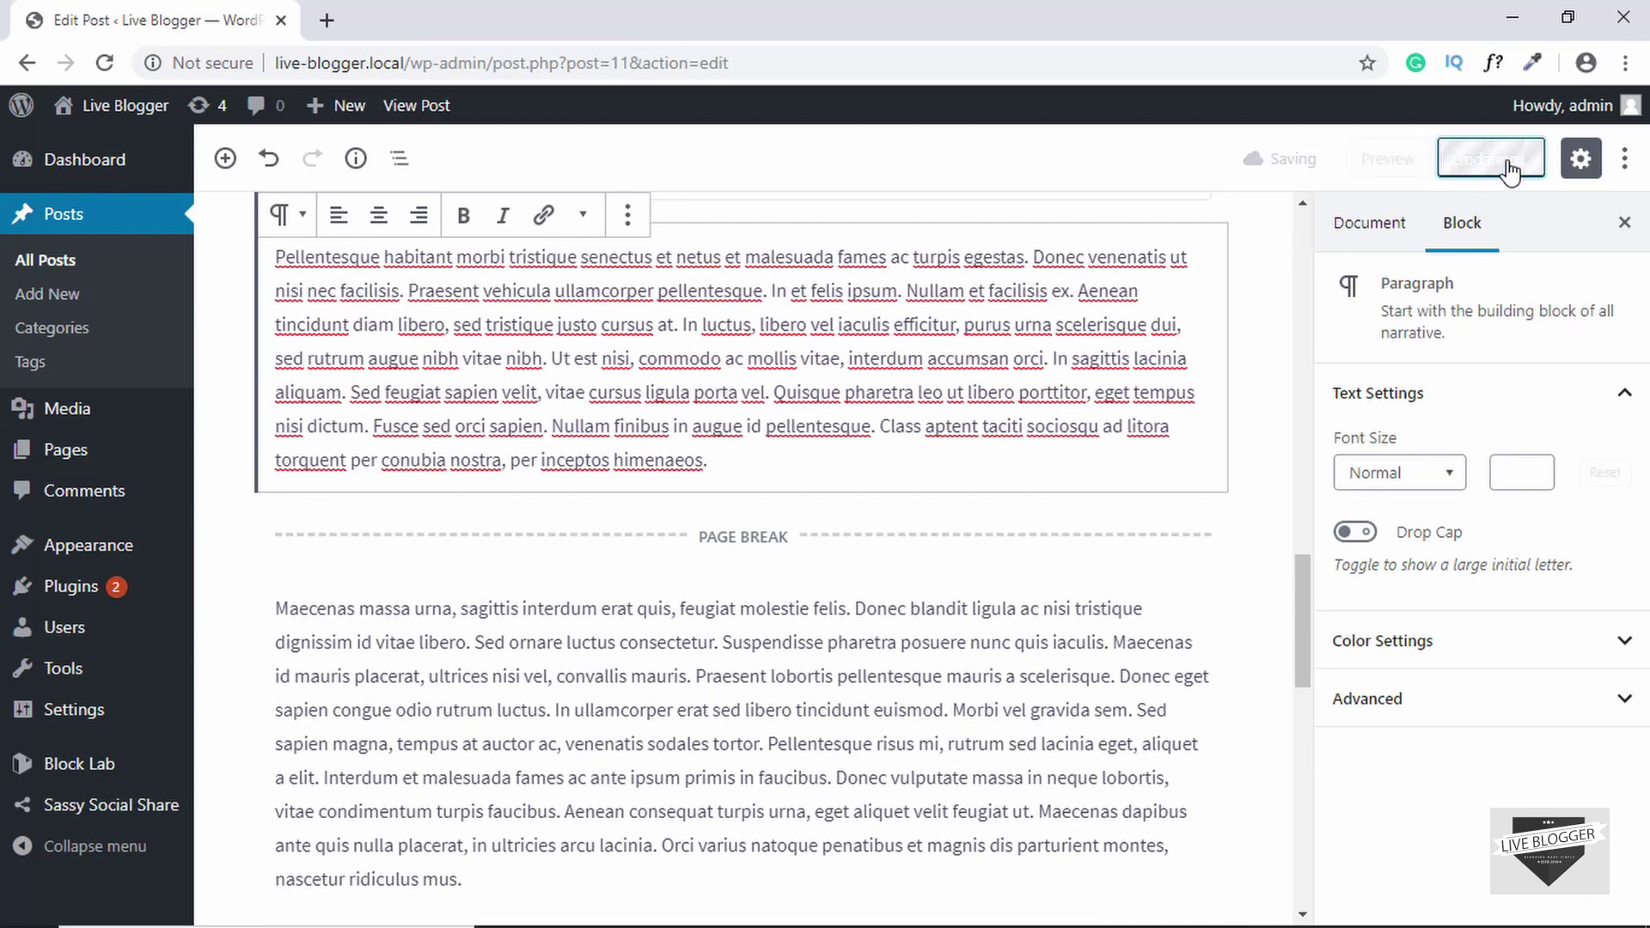
click(349, 231)
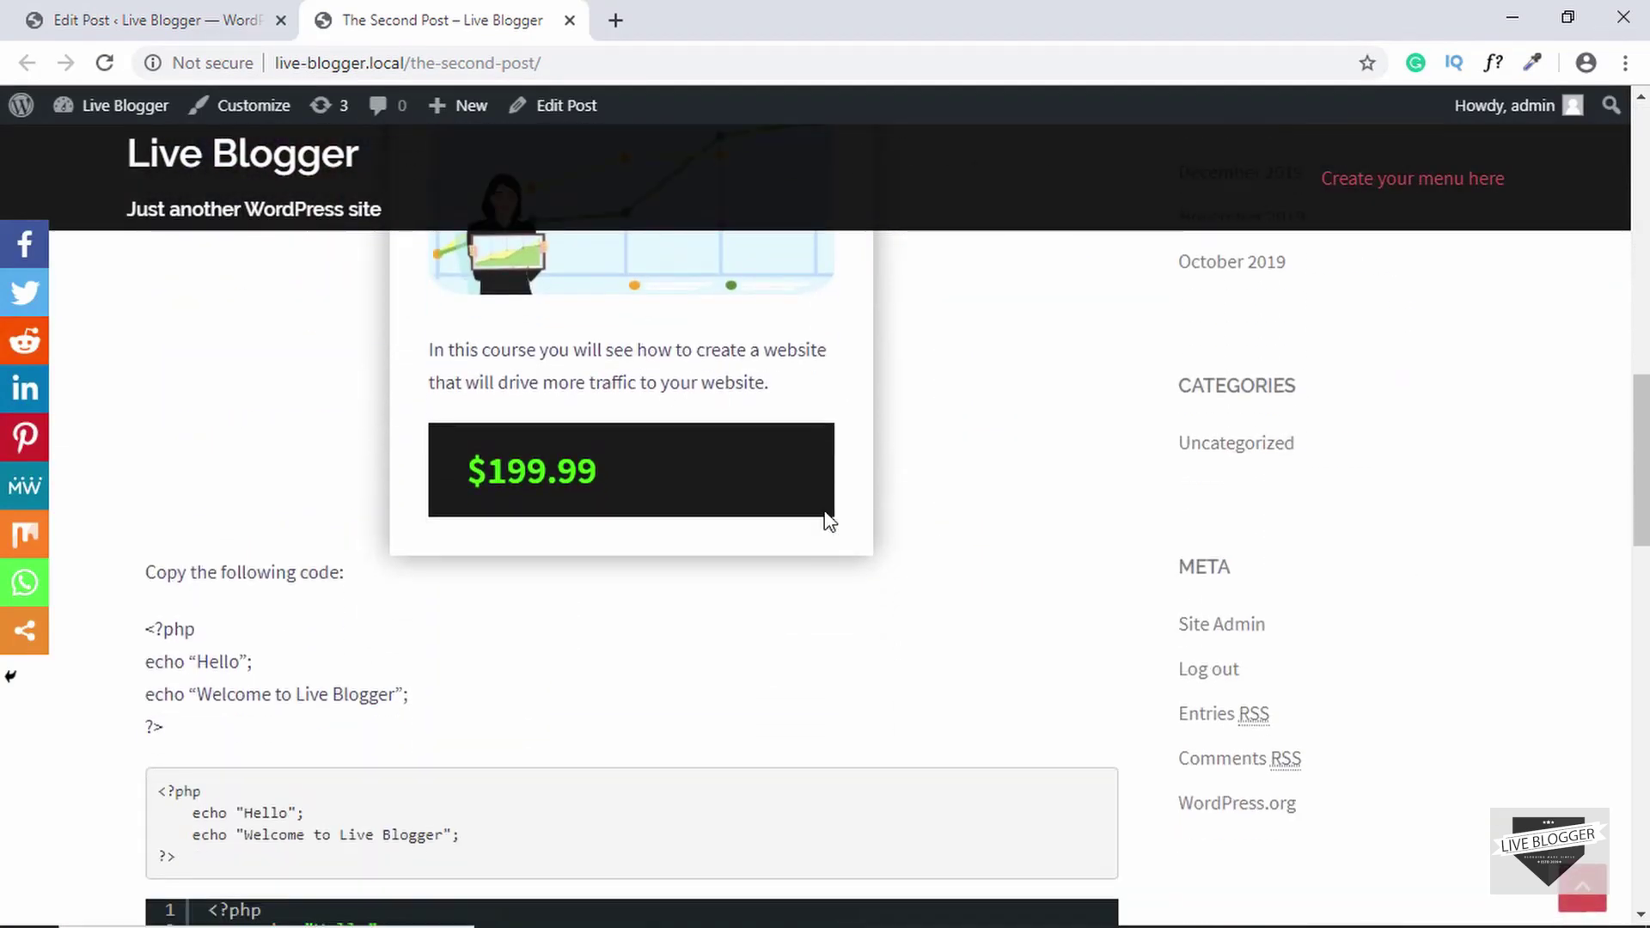
scroll(824, 510, down, 5)
scroll(823, 511, down, 5)
scroll(824, 510, up, 2)
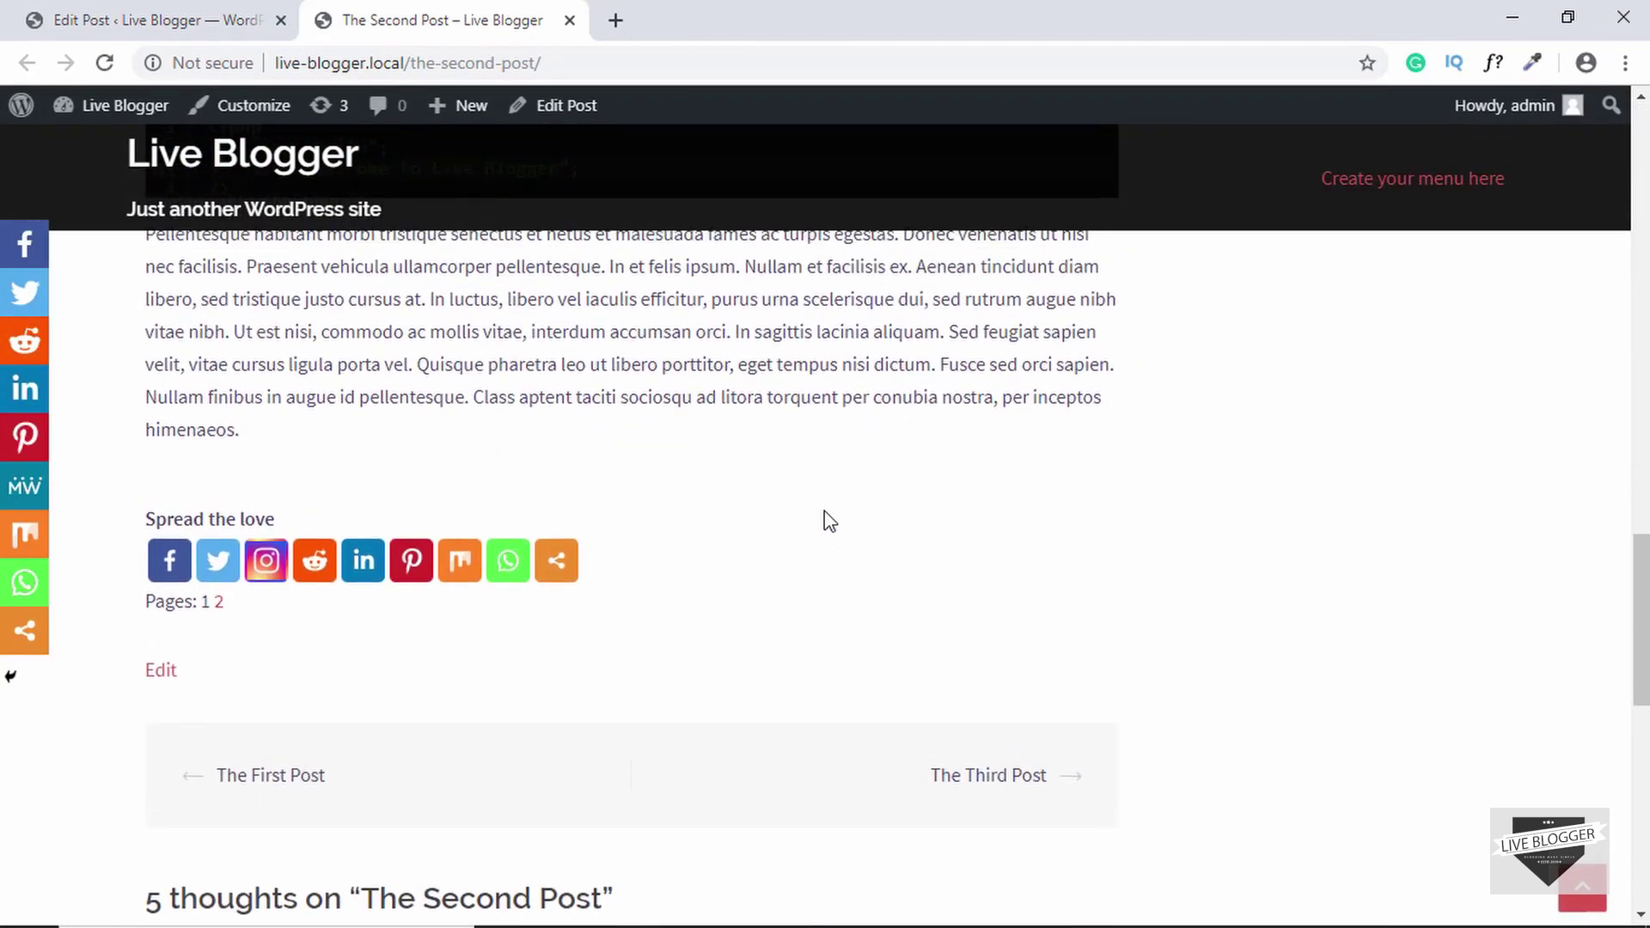
scroll(825, 510, up, 2)
triple_click(211, 444)
click(255, 534)
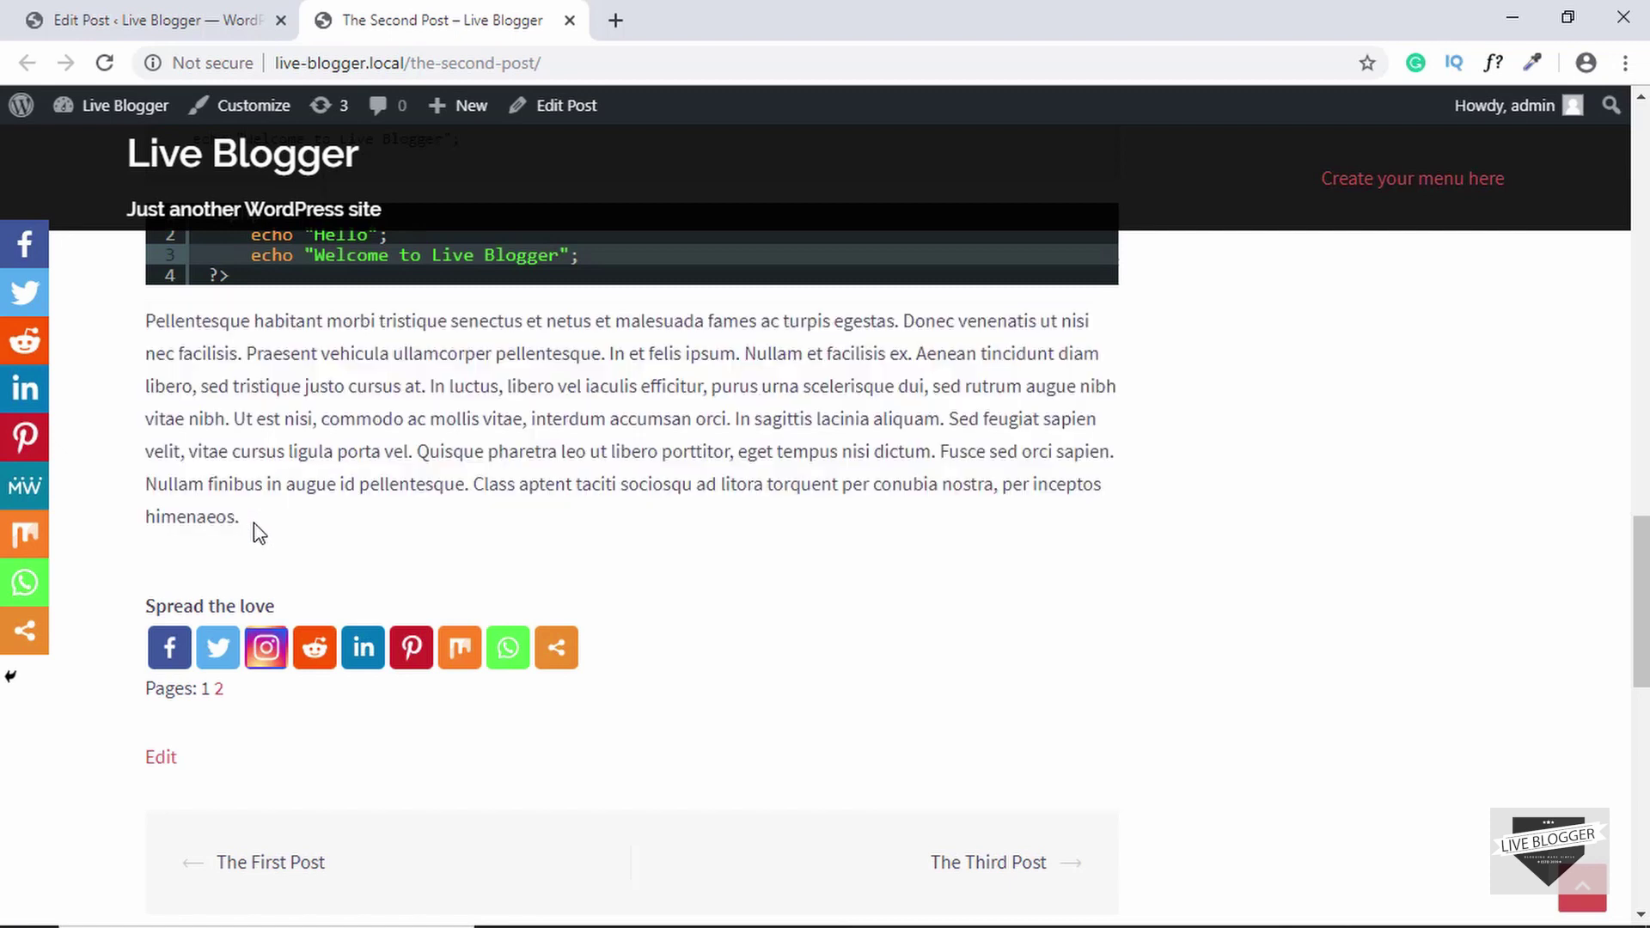
scroll(258, 567, down, 1)
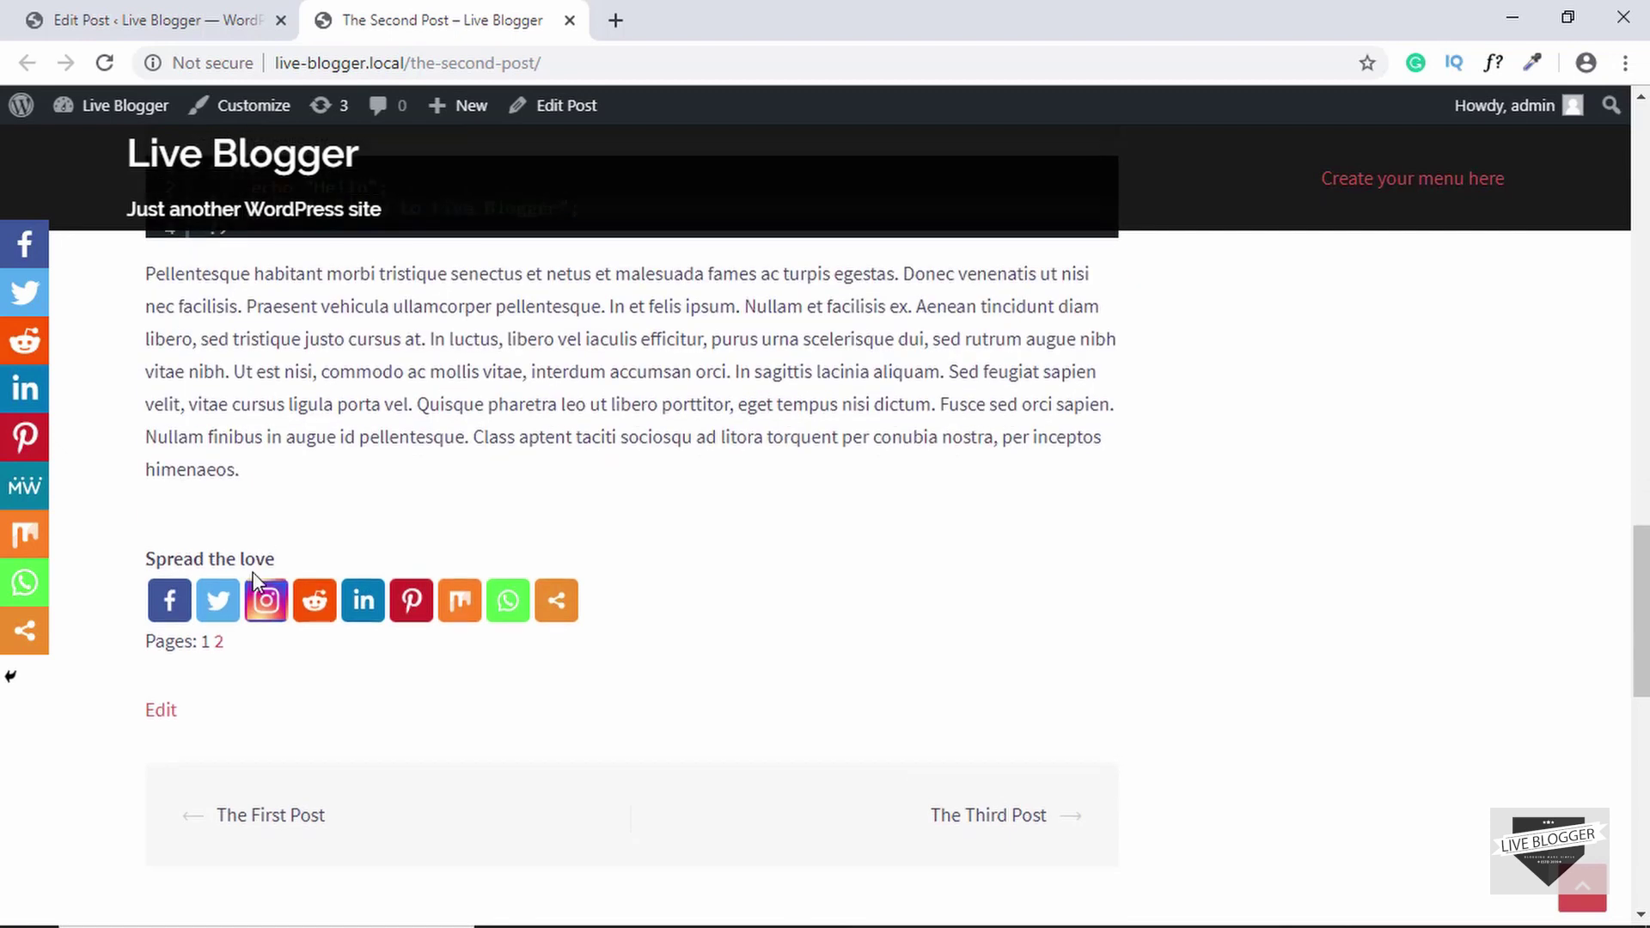
click(220, 643)
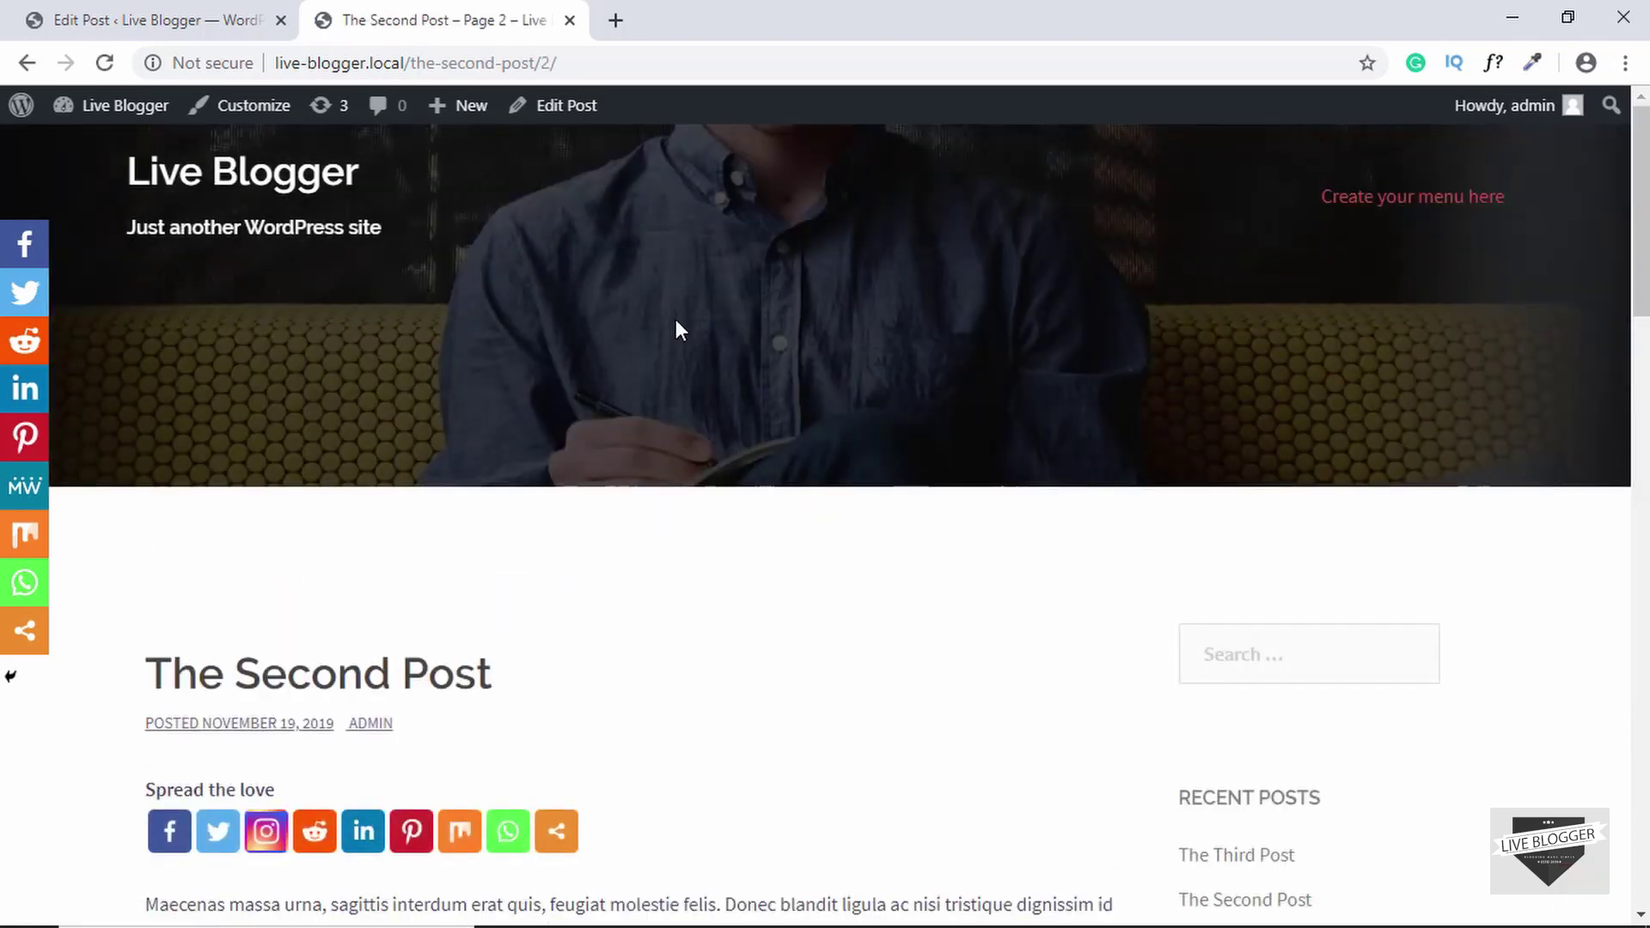
scroll(676, 318, down, 5)
scroll(516, 387, down, 5)
scroll(386, 451, down, 5)
scroll(382, 467, down, 2)
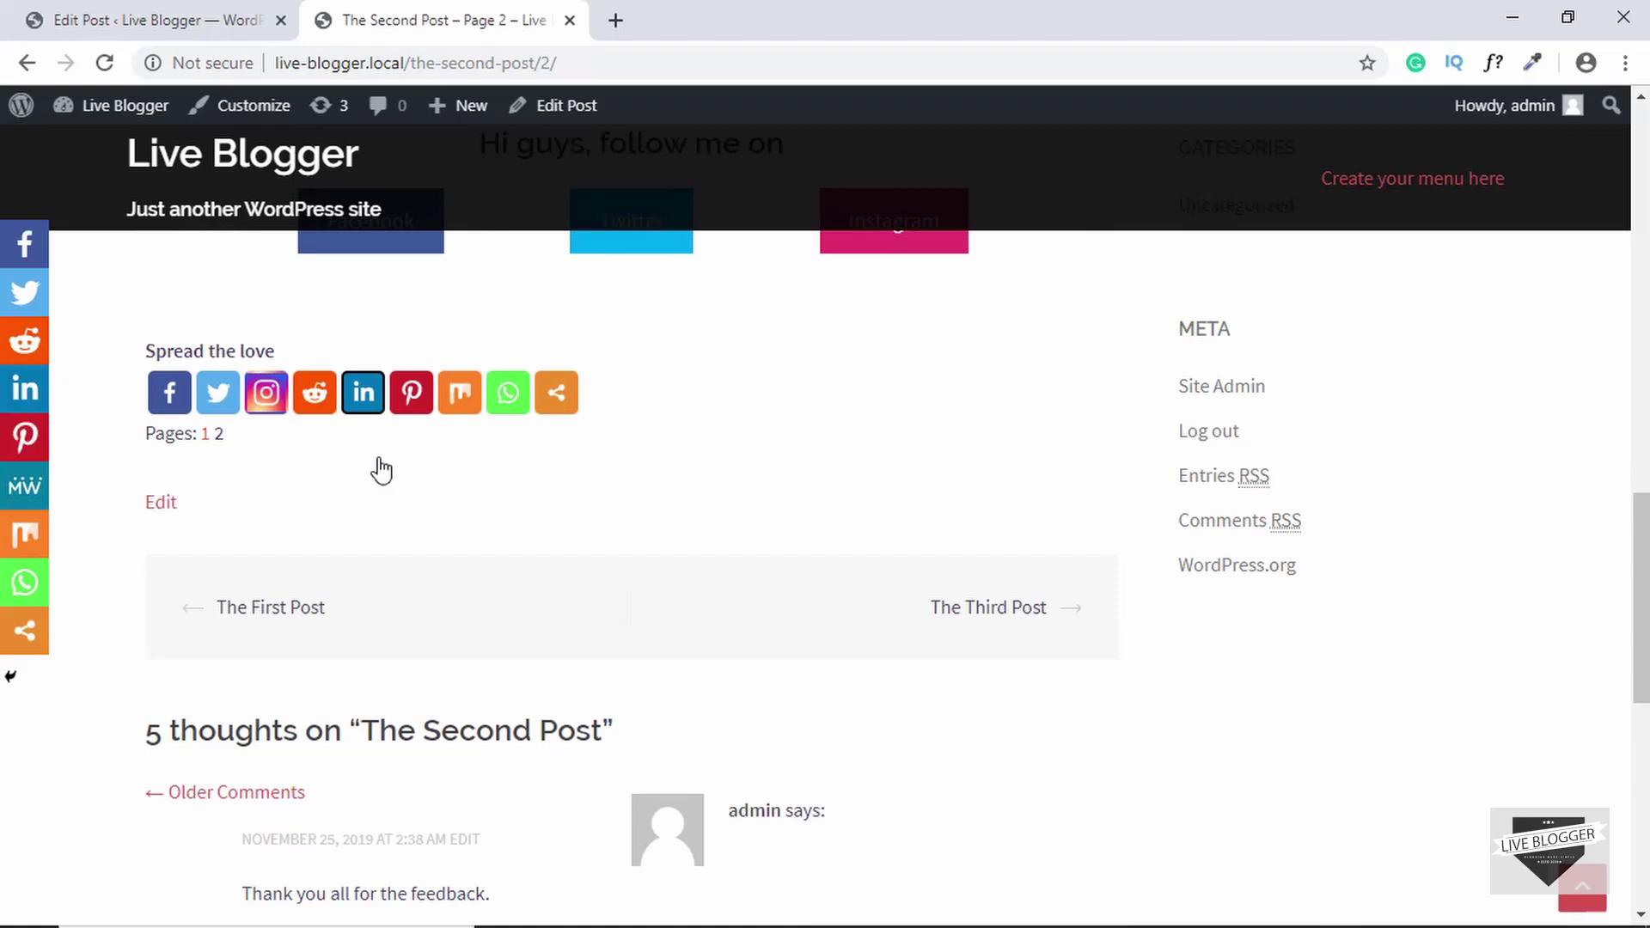
click(204, 433)
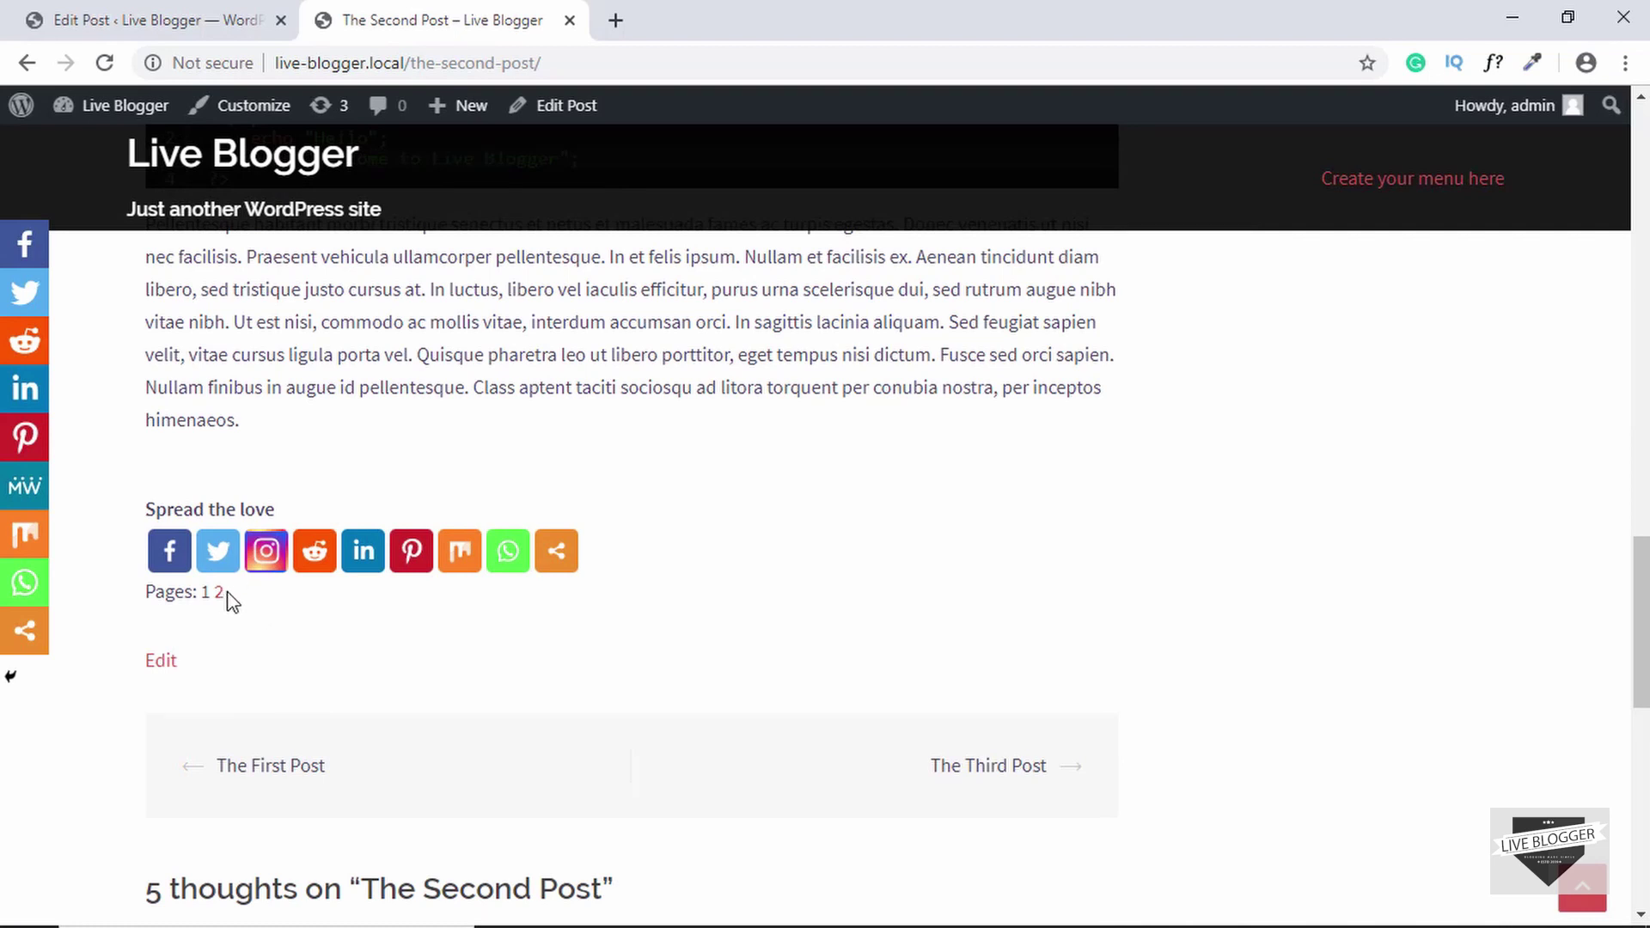
Activate the Twenty Sixteen theme under Appearance > Themes, then return to the post page.
drag(152, 599, 228, 599)
click(295, 619)
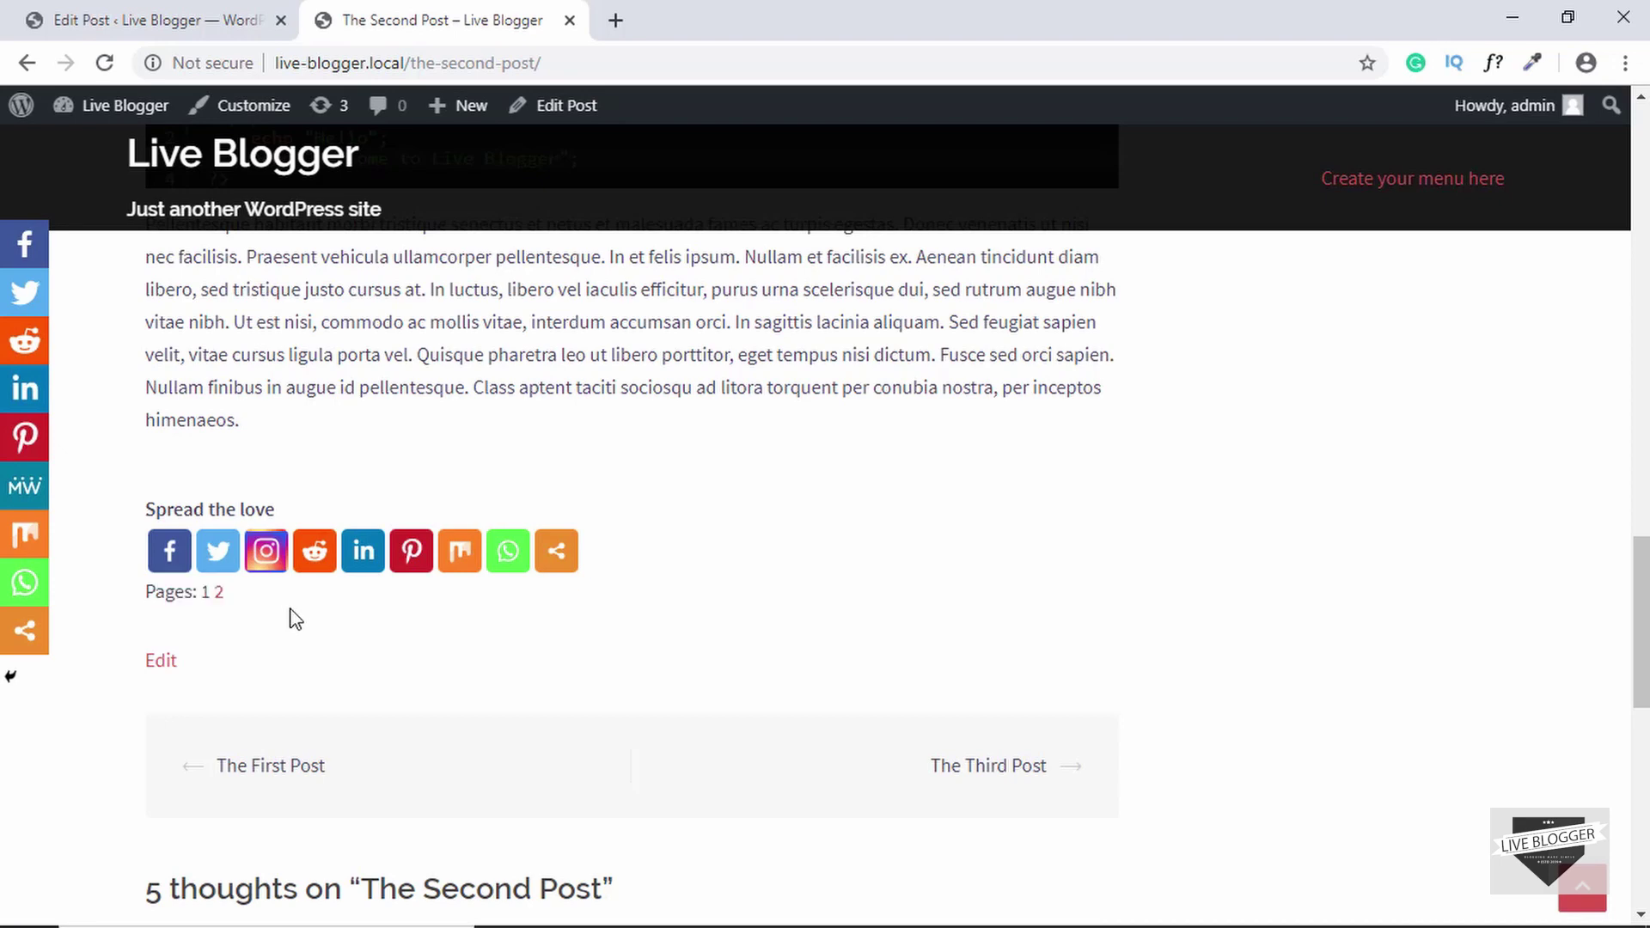
click(154, 20)
mouse_move(87, 546)
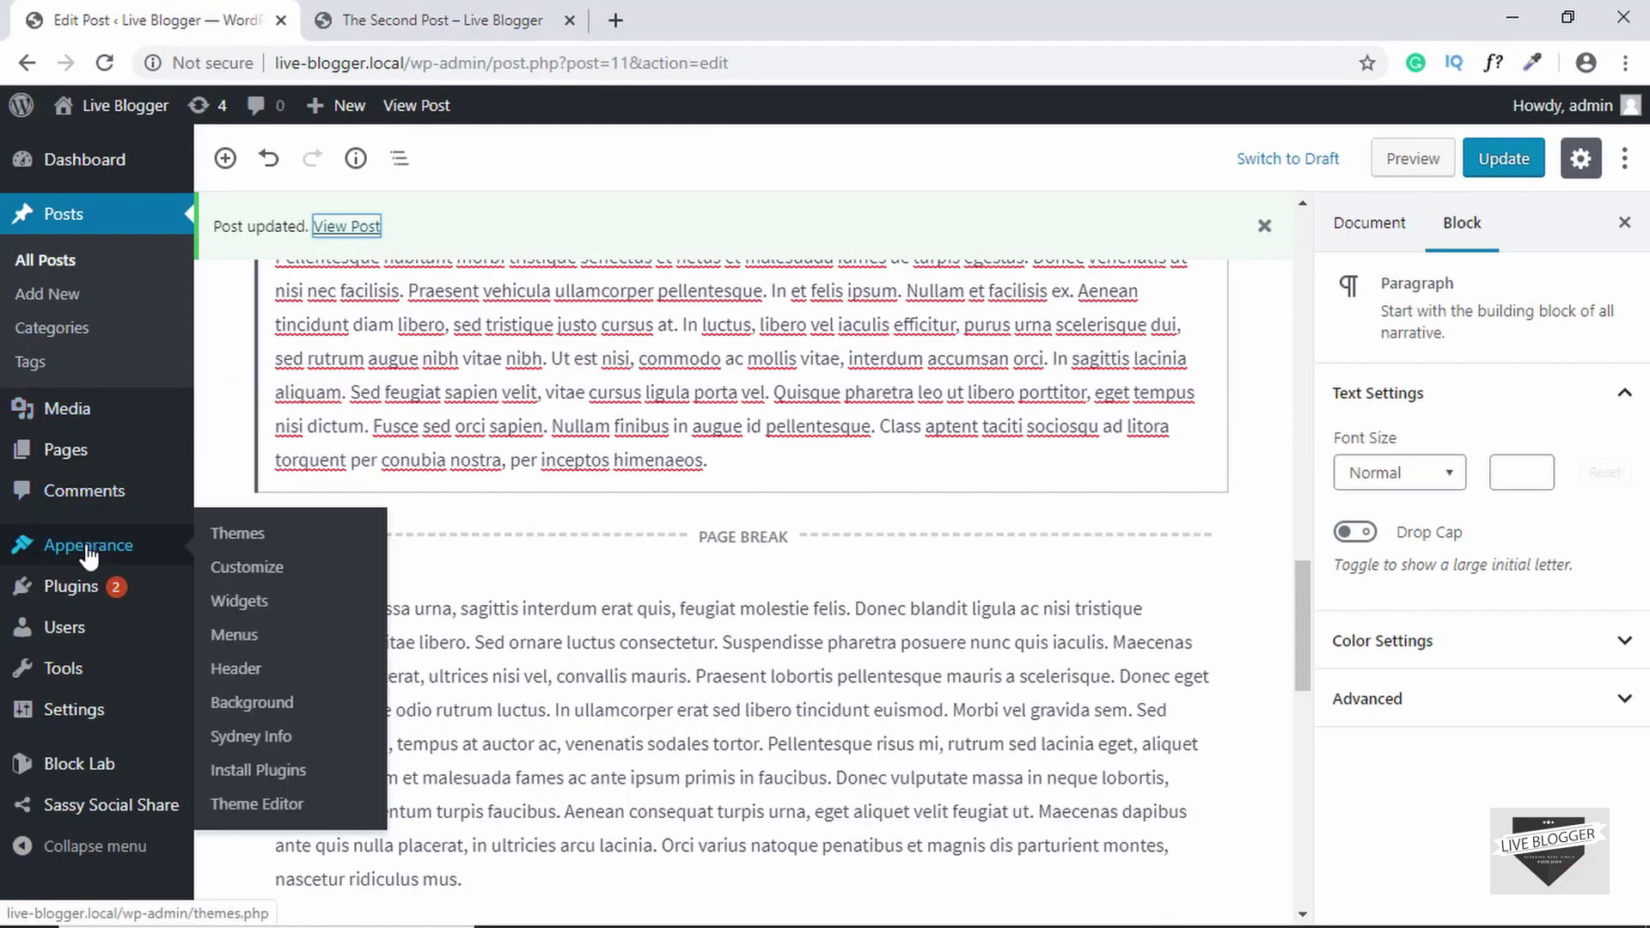
click(239, 534)
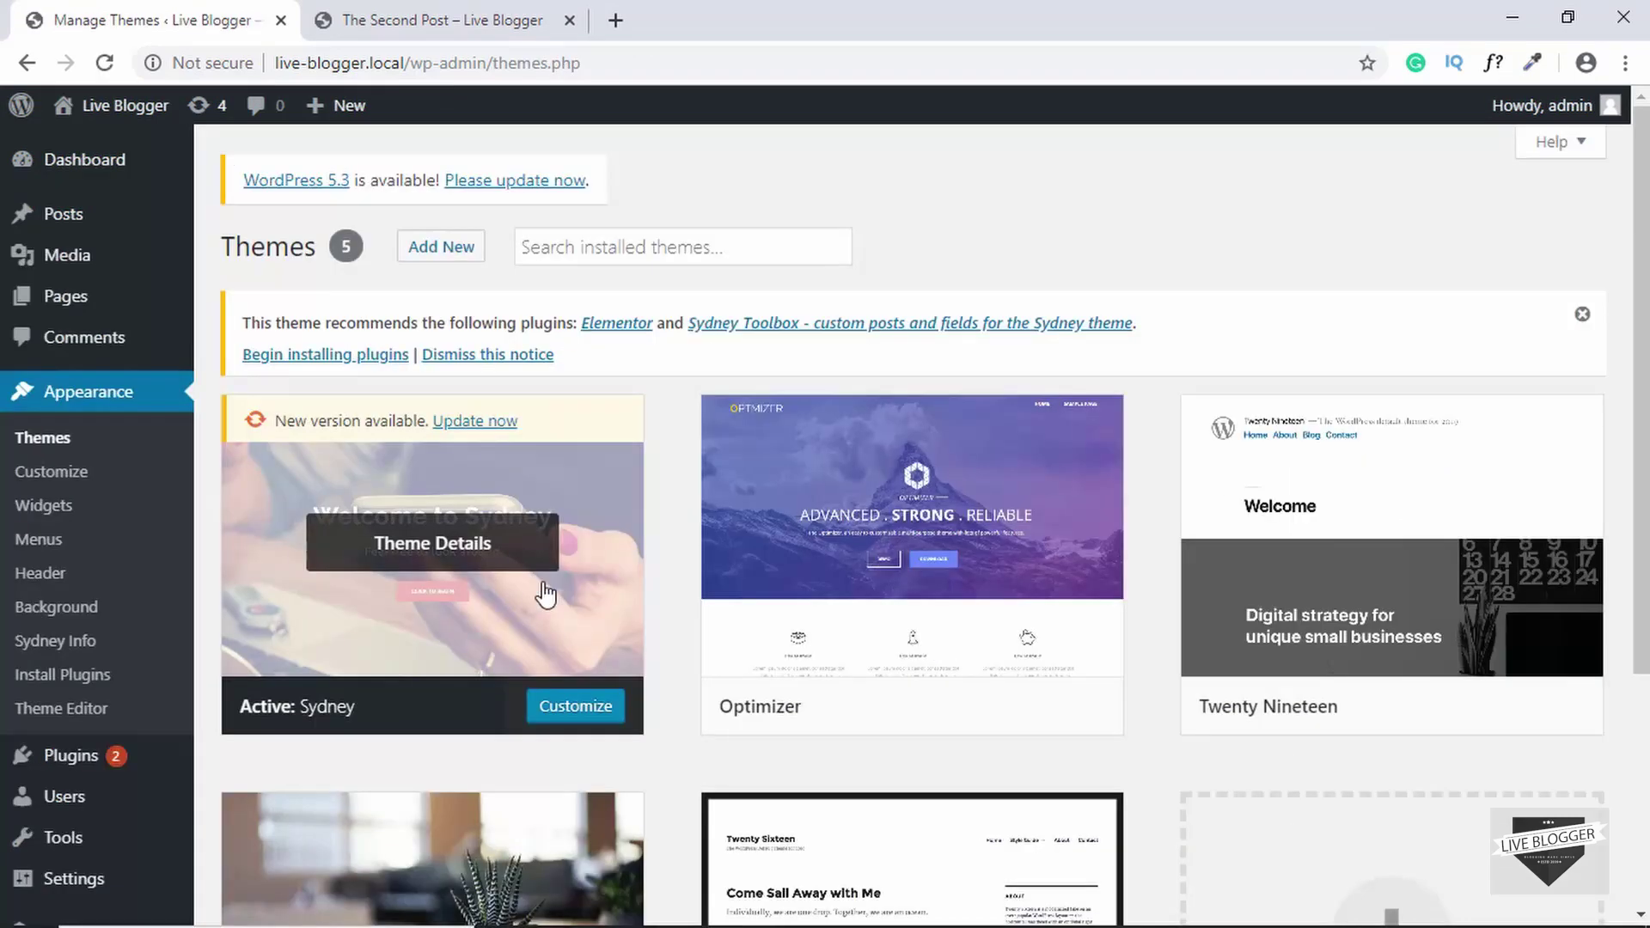
scroll(548, 592, down, 3)
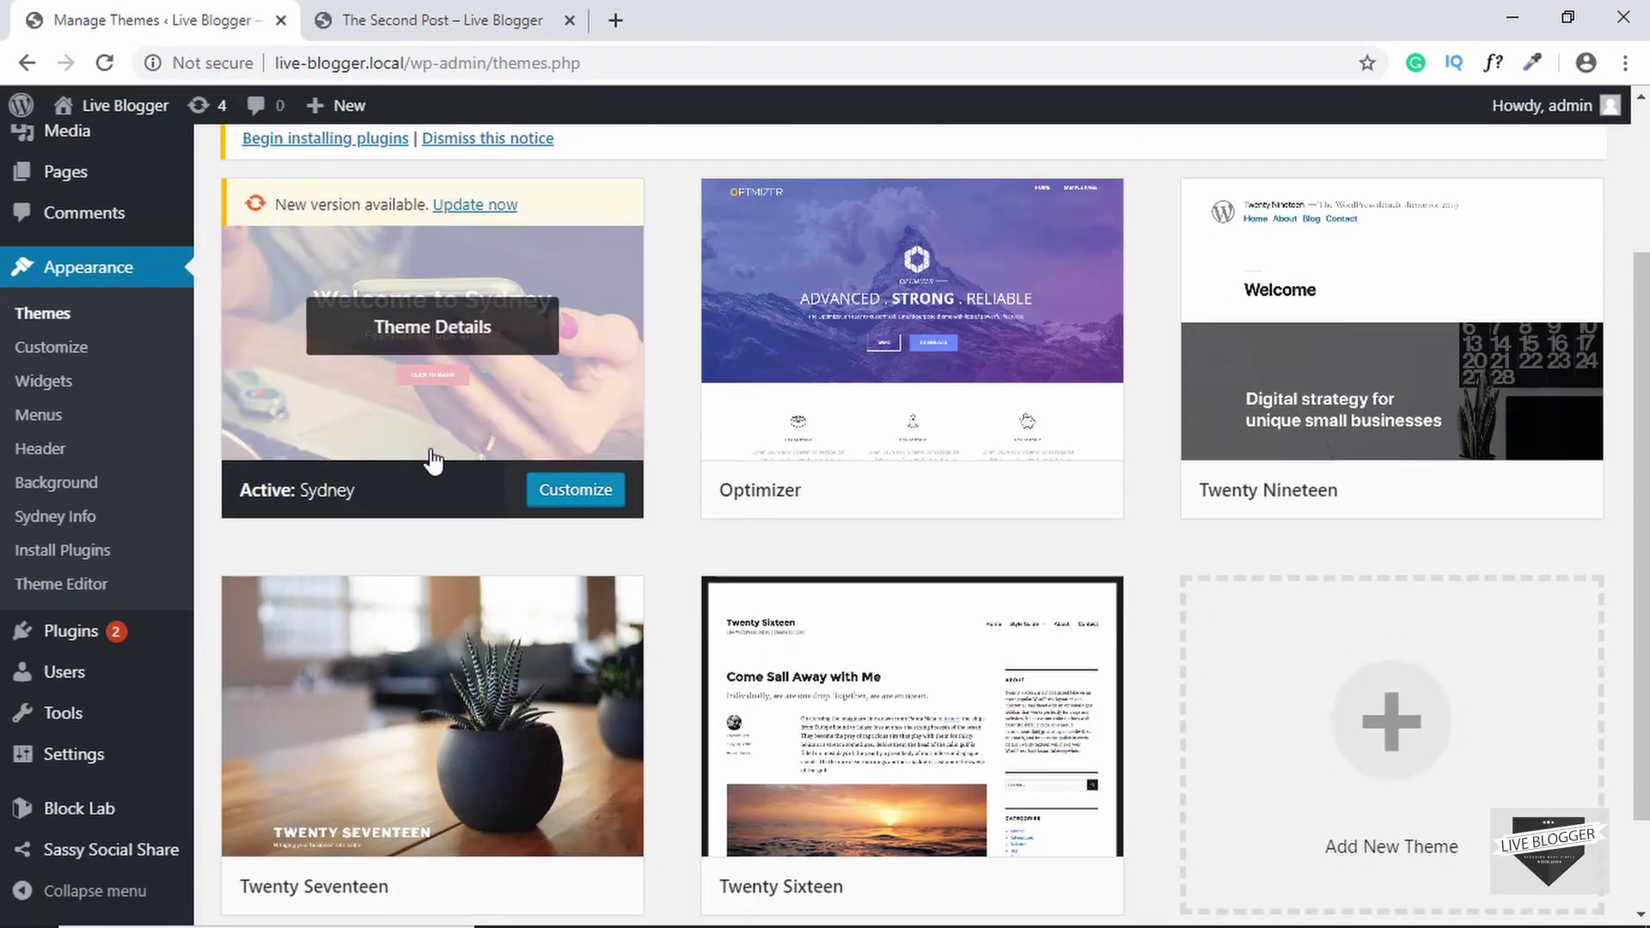
scroll(434, 459, down, 2)
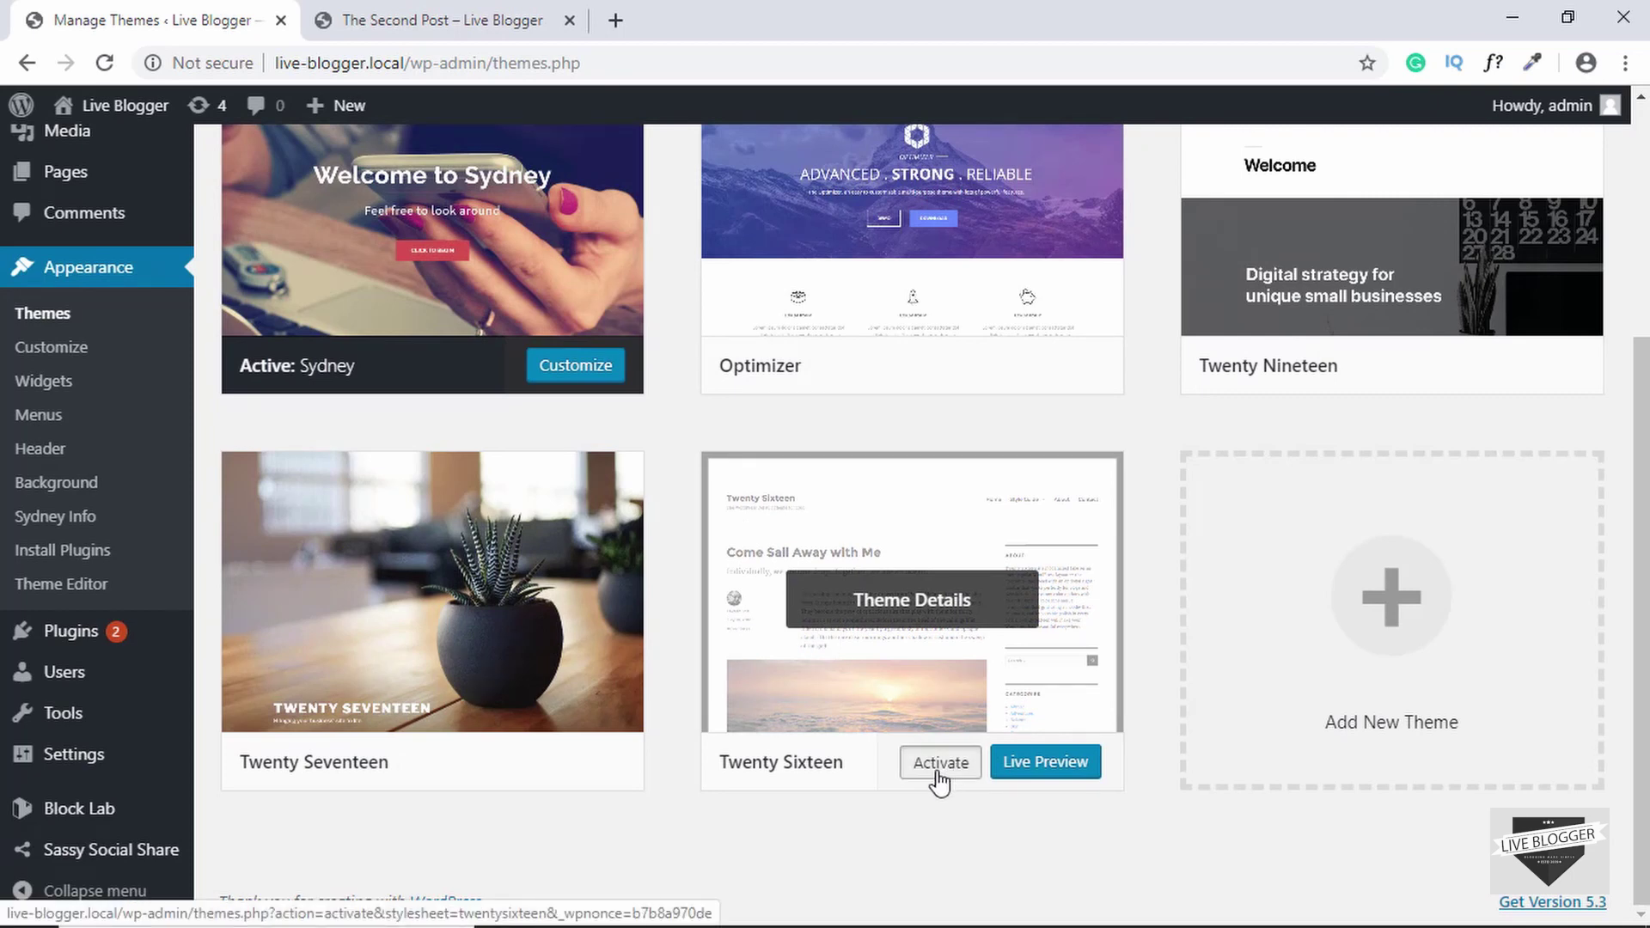
click(940, 762)
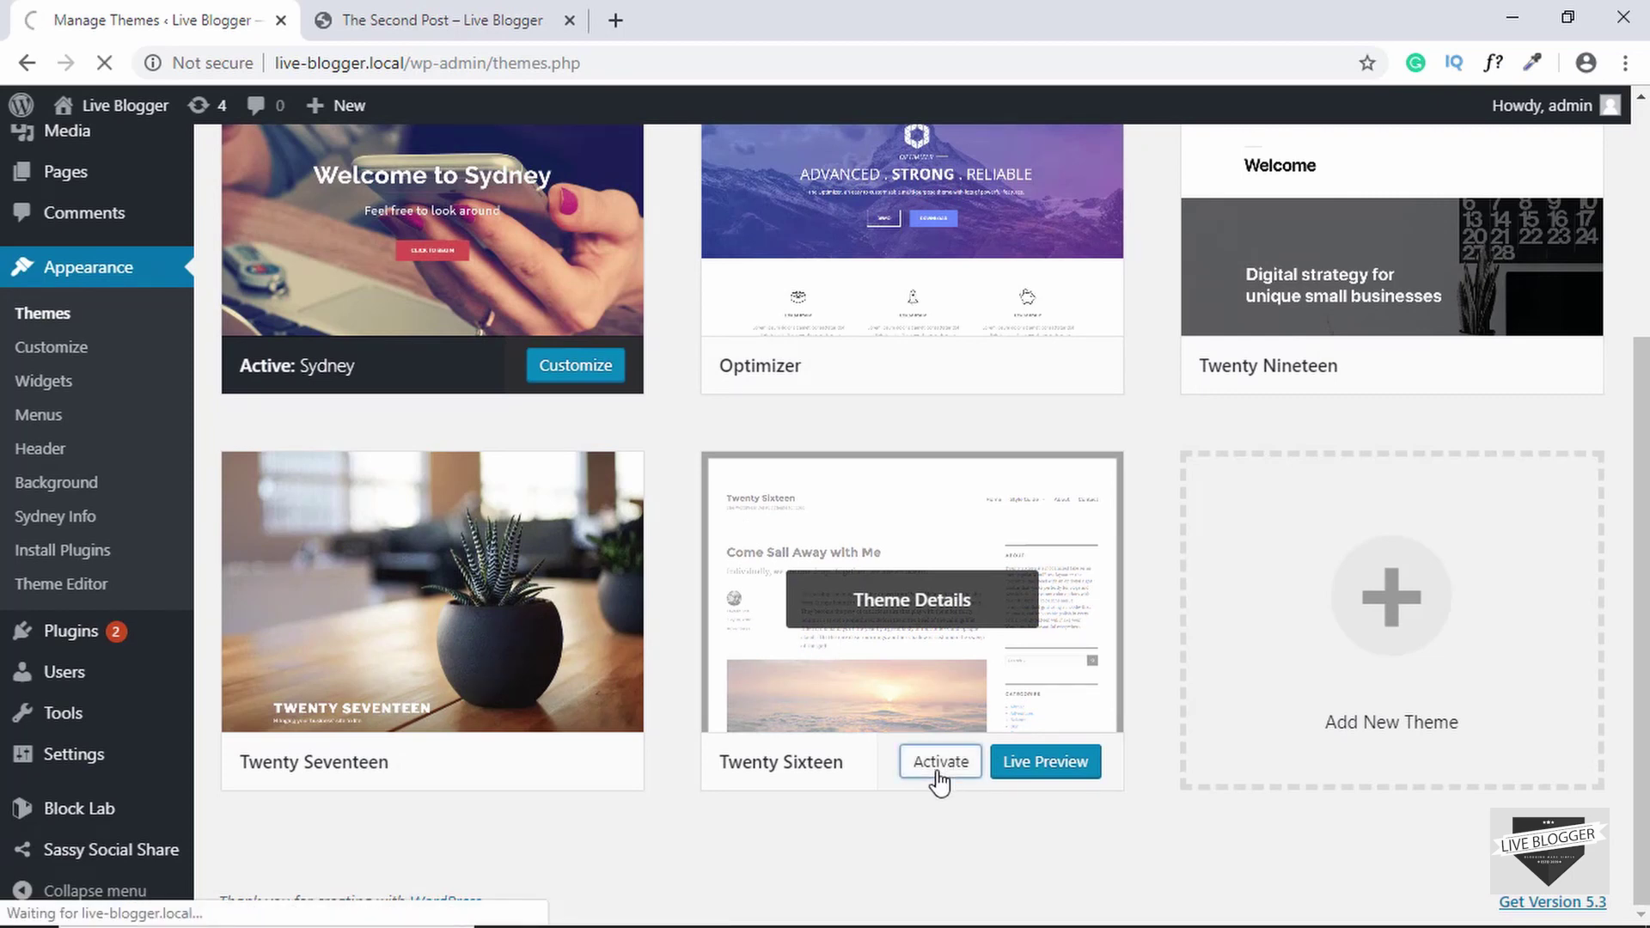
click(443, 19)
Reload The Second Post page so it renders in Twenty Sixteen.
click(482, 62)
key(Return)
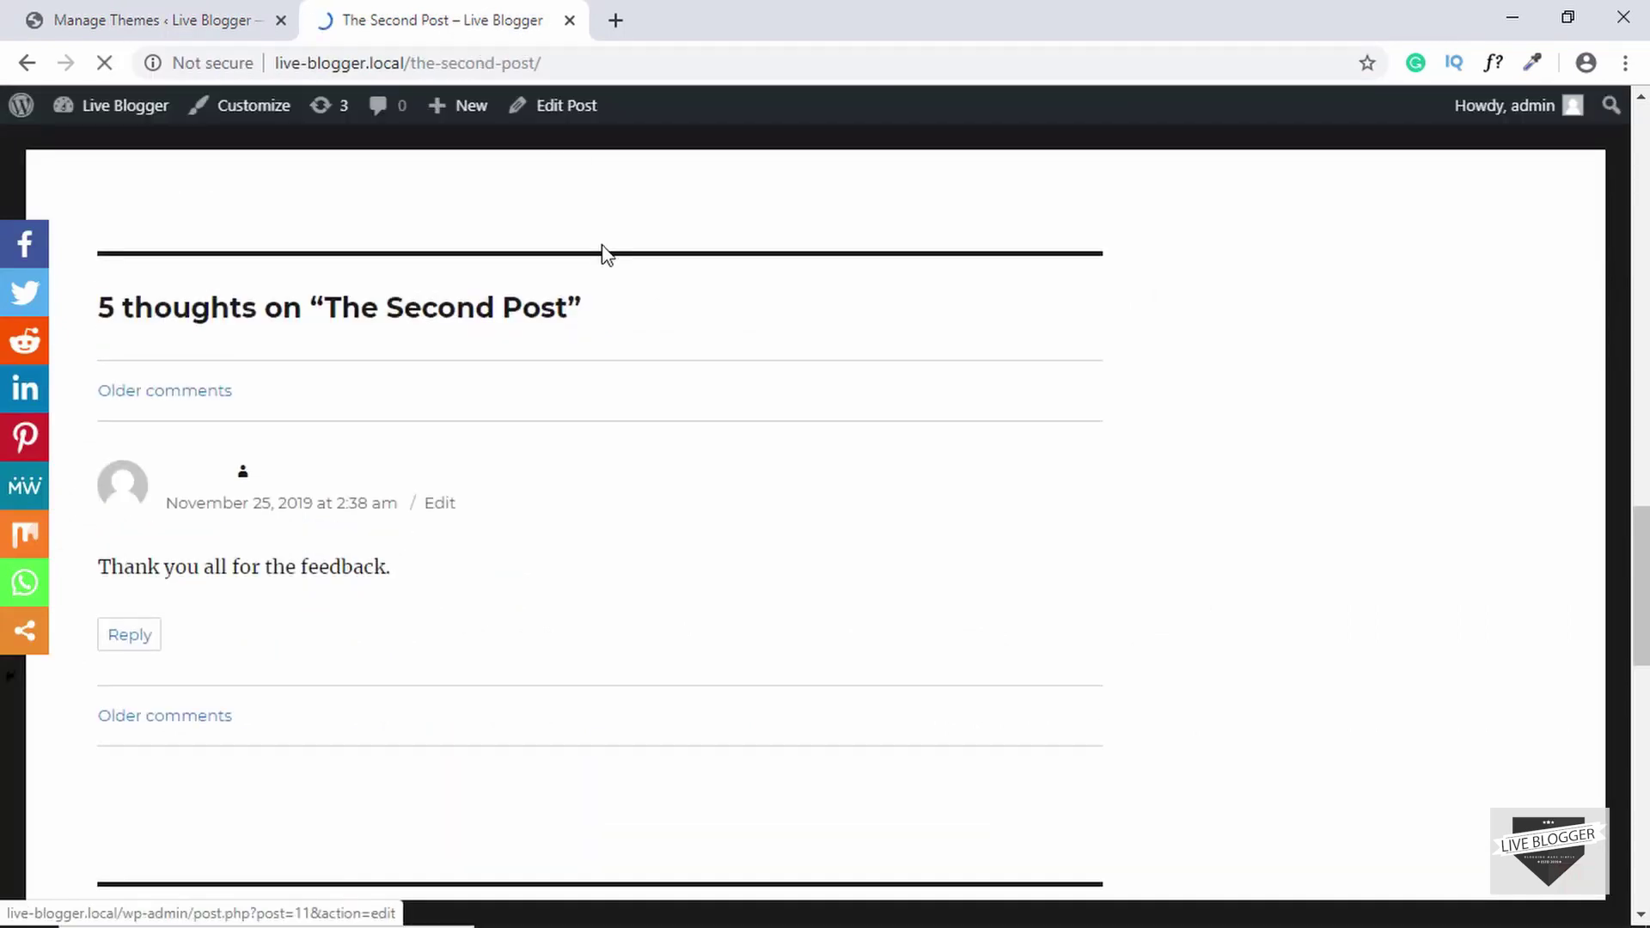
scroll(568, 407, up, 3)
scroll(564, 406, up, 1)
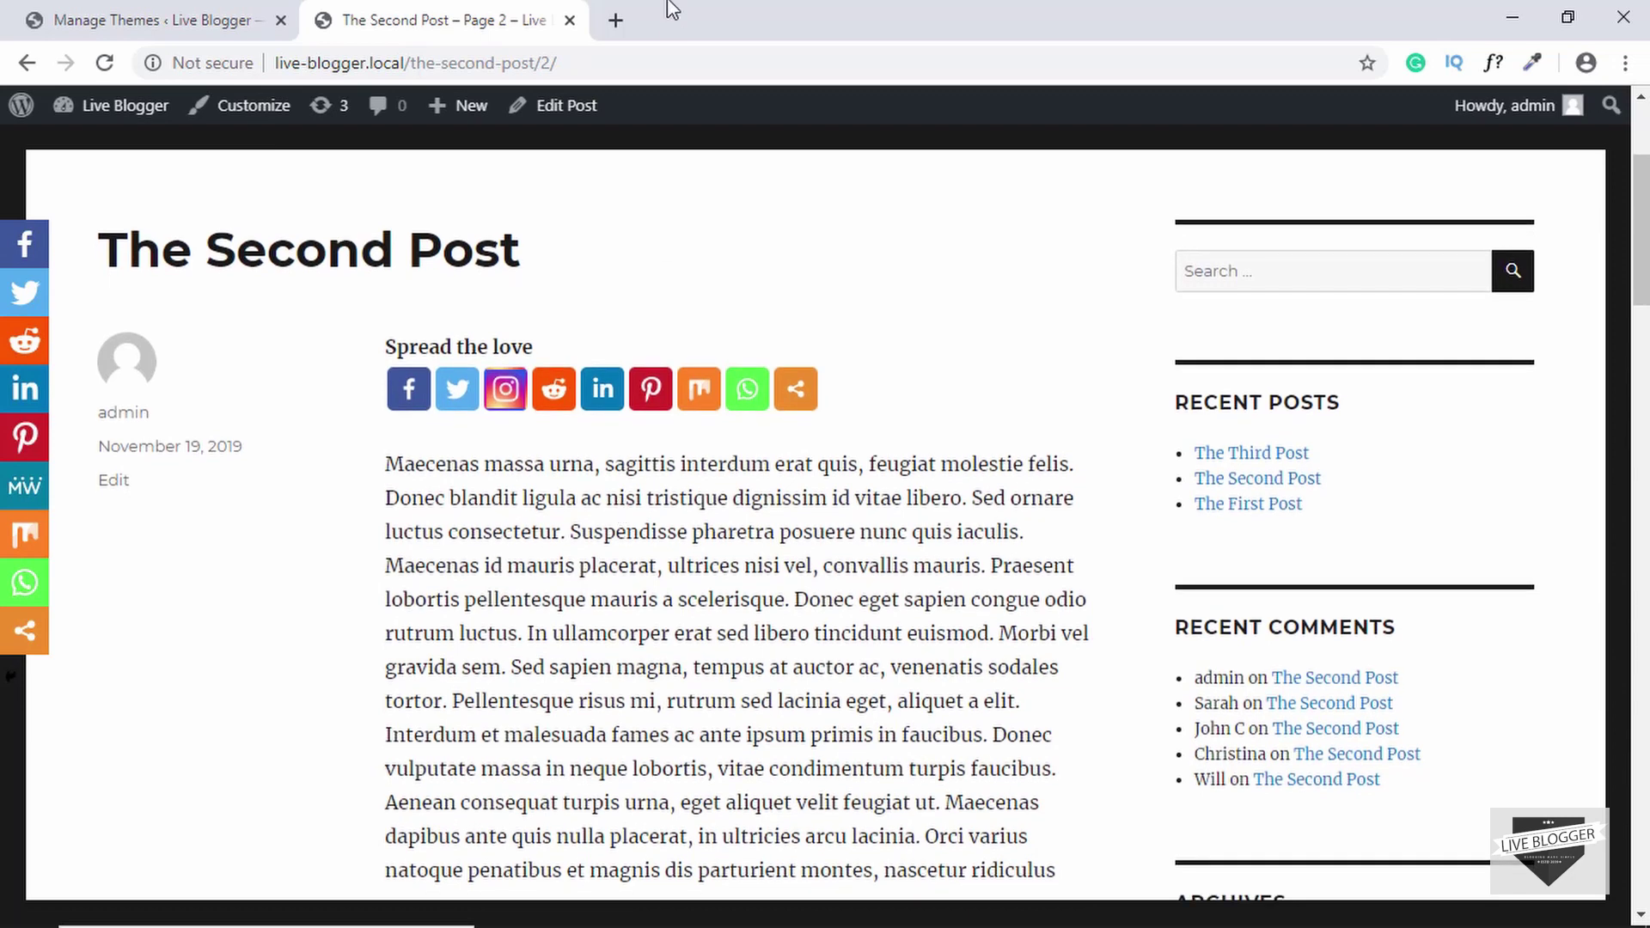
Reopen The Second Post from All Posts and switch it to the Code Editor view.
click(569, 20)
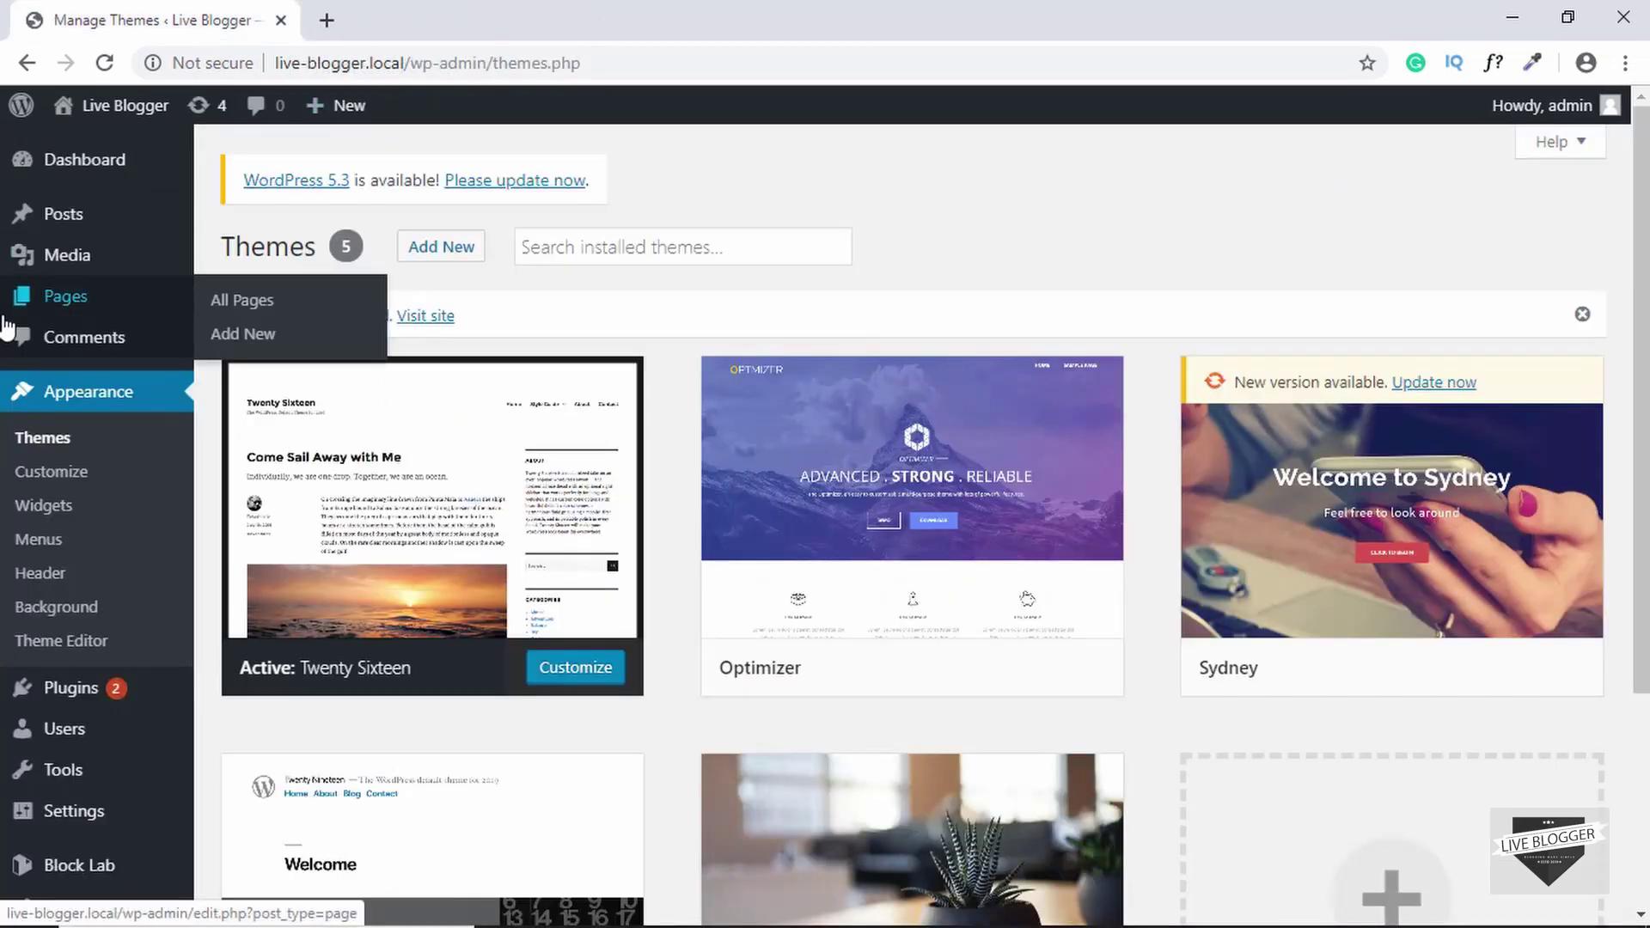
click(230, 292)
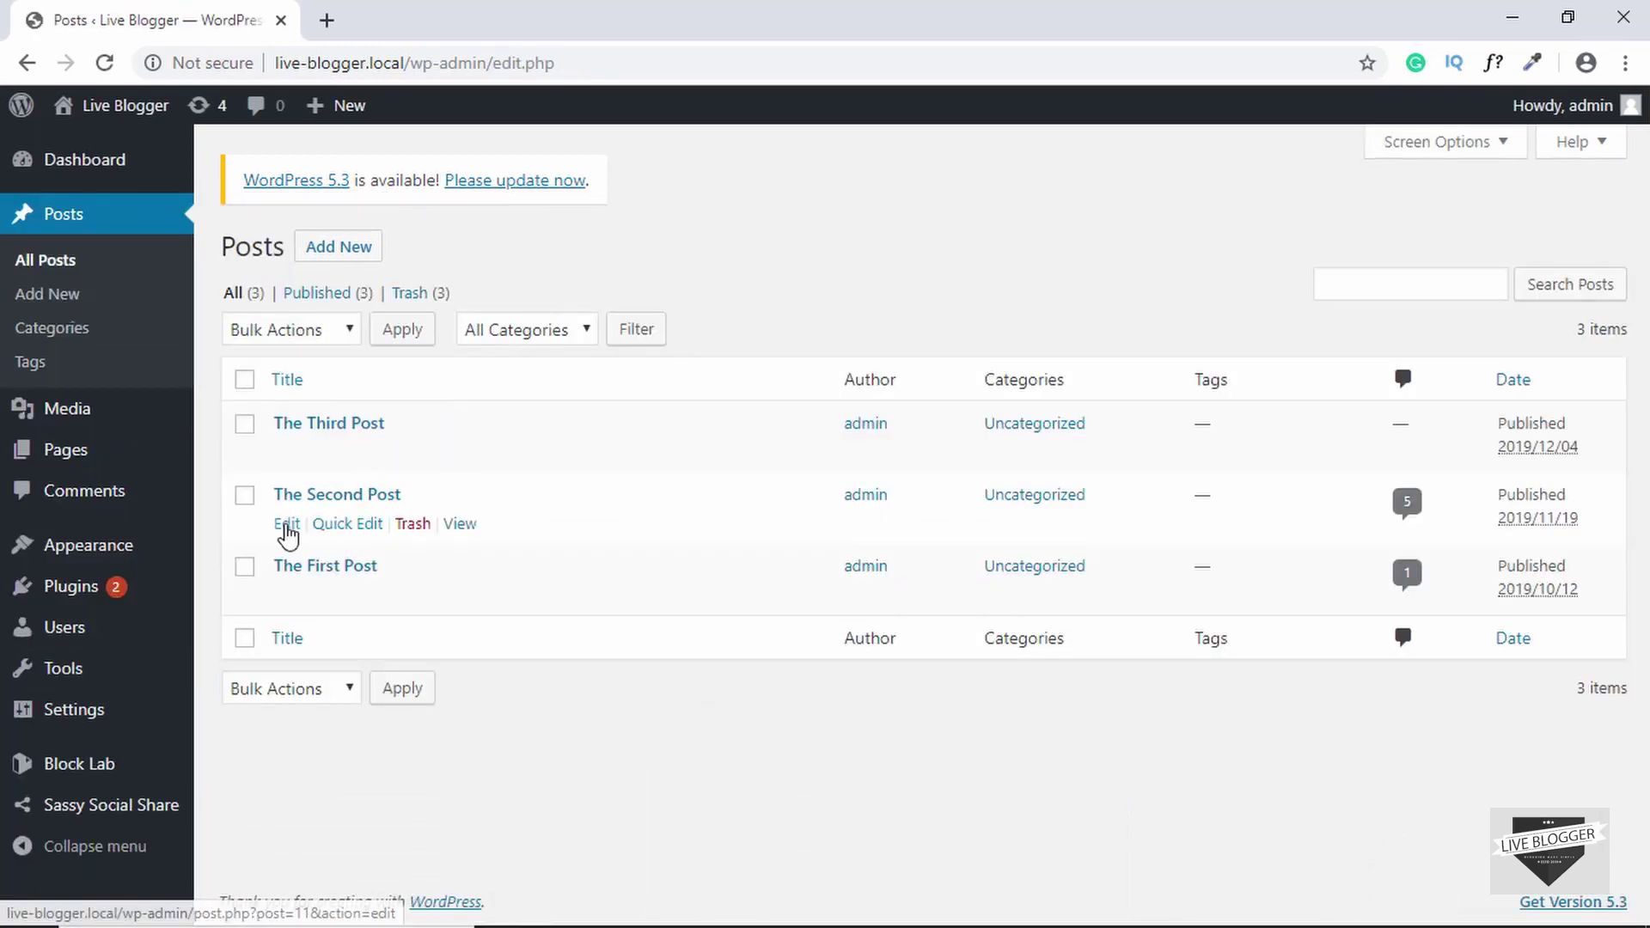
click(286, 525)
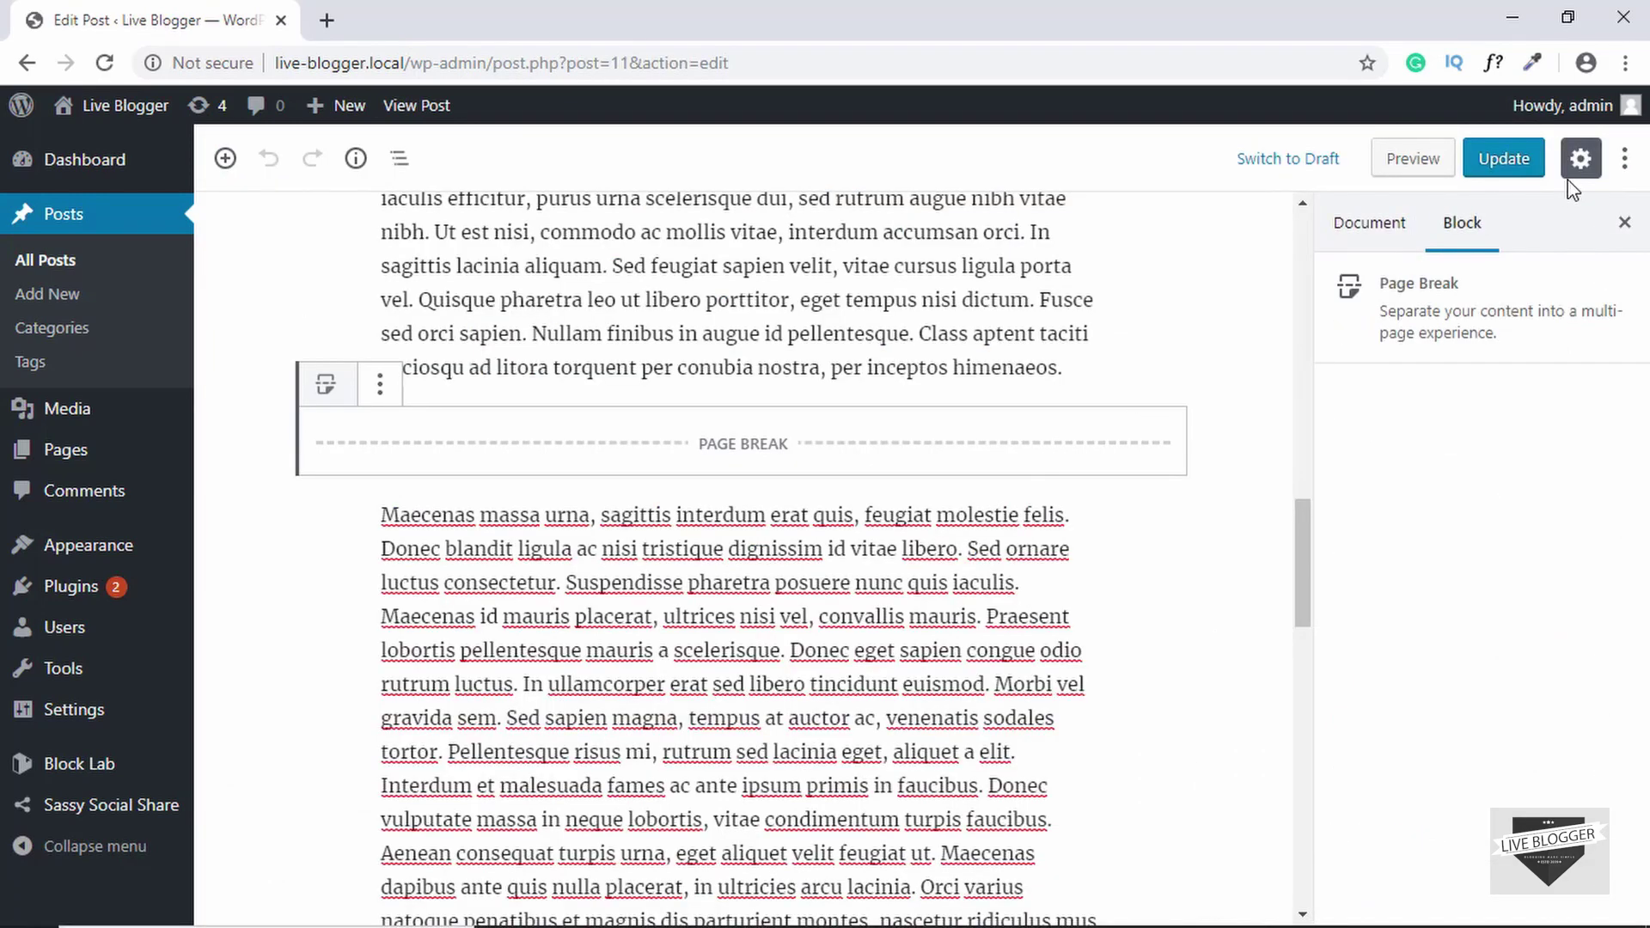
click(1625, 158)
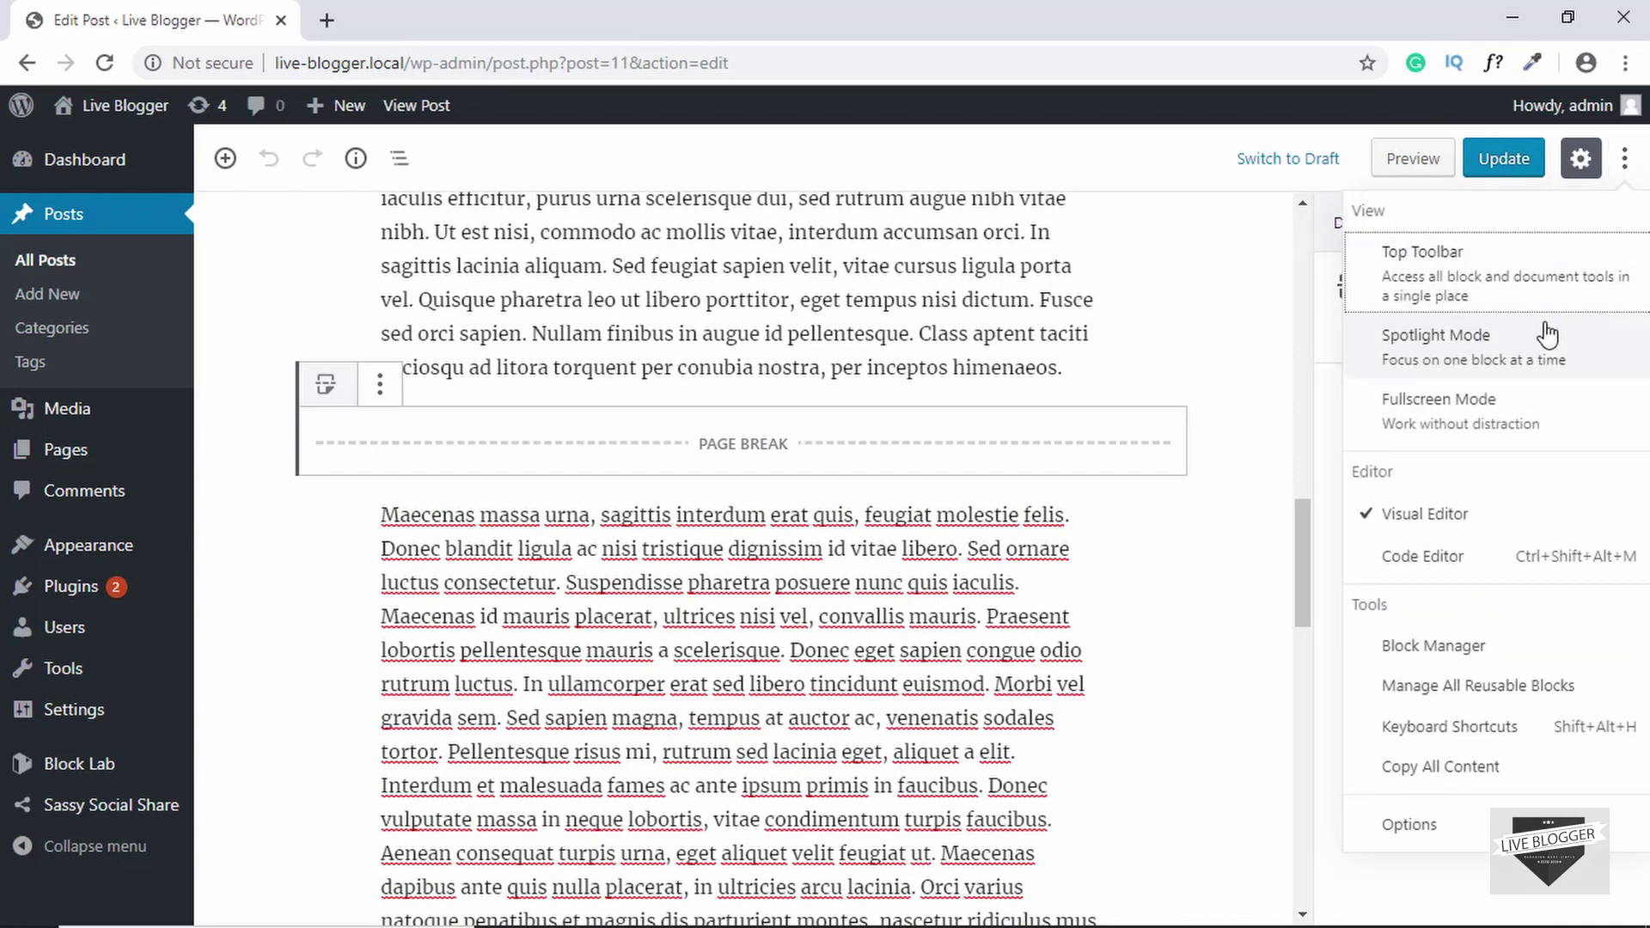
click(1469, 564)
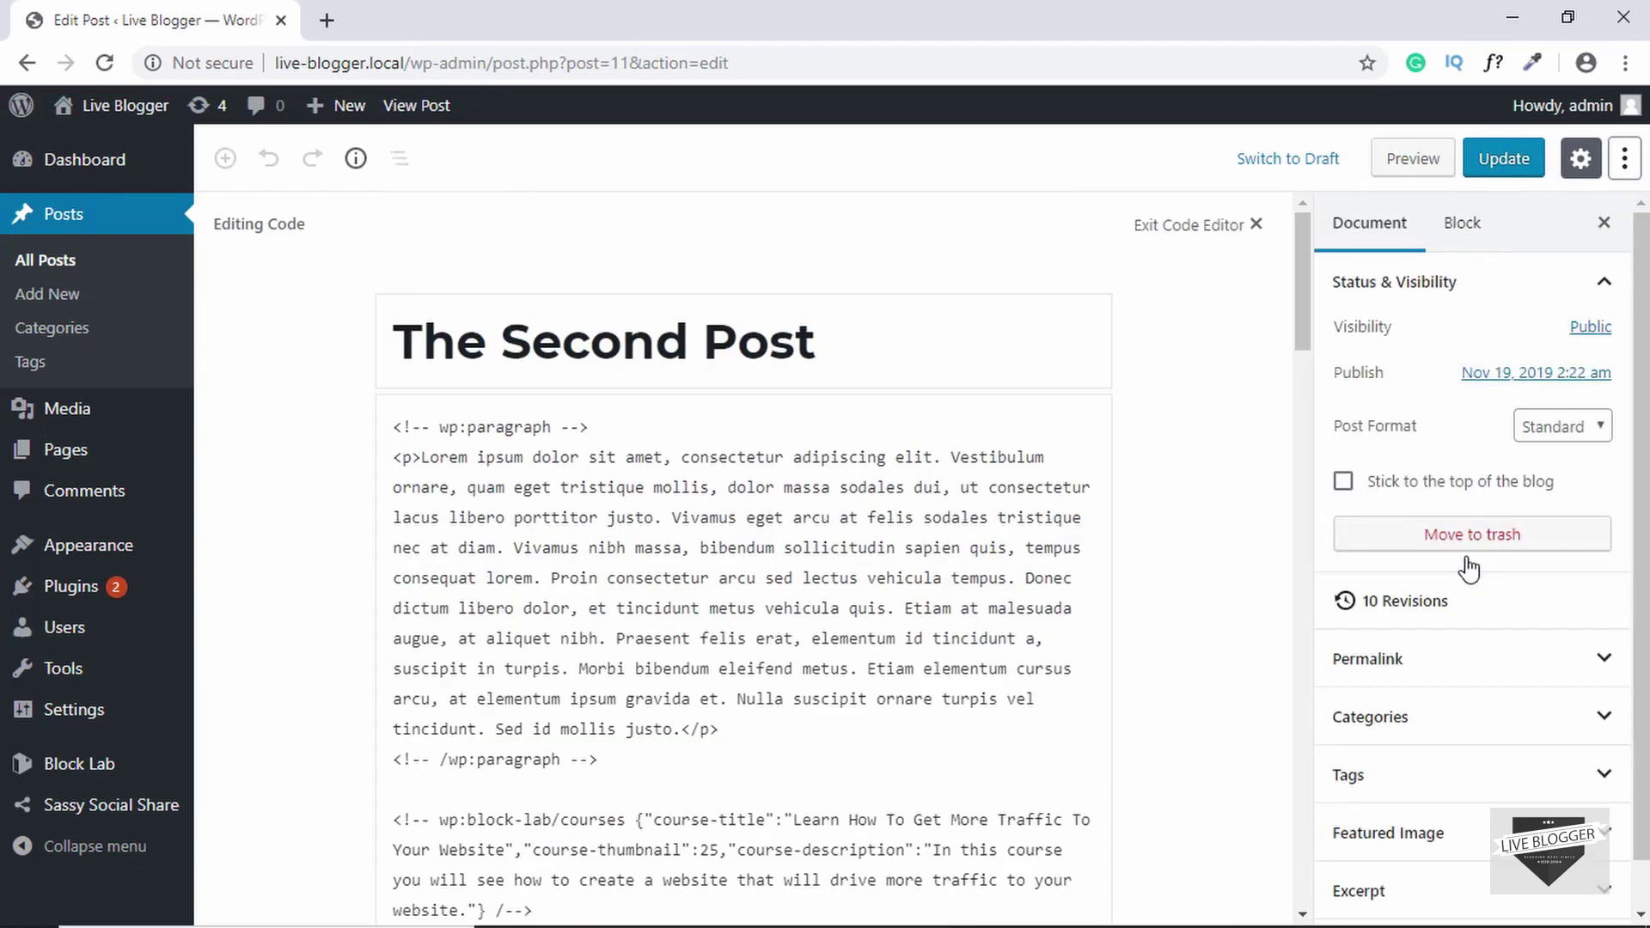
scroll(1178, 607, down, 5)
scroll(1177, 607, down, 3)
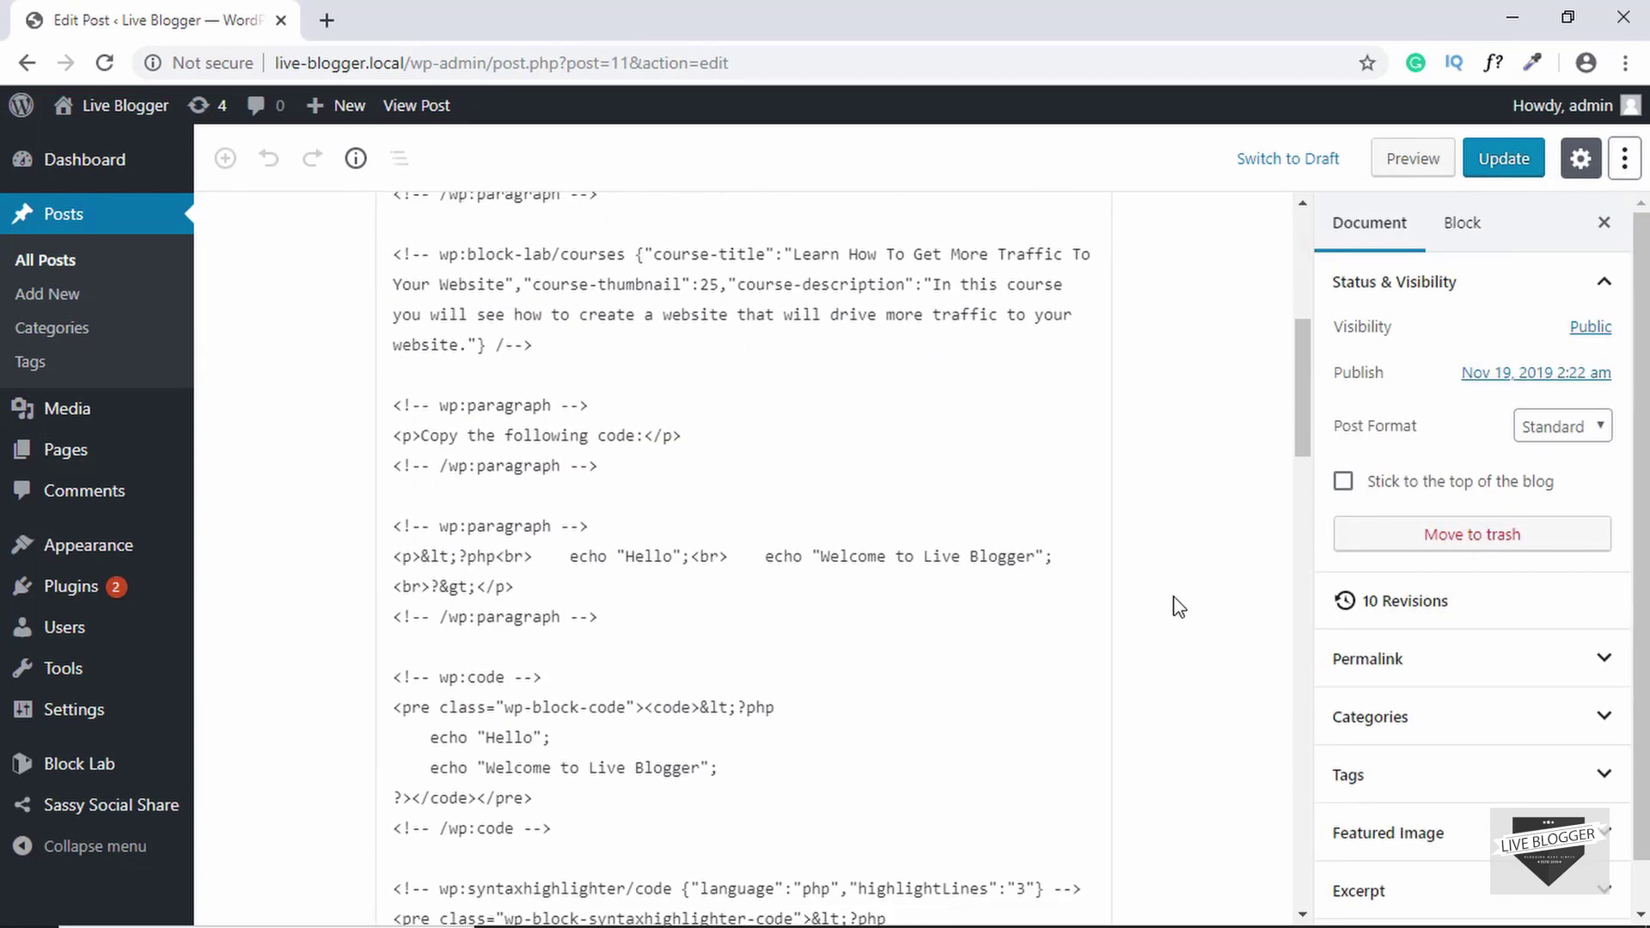
scroll(1178, 606, down, 3)
scroll(1177, 606, down, 3)
scroll(1177, 606, down, 2)
scroll(1176, 607, down, 2)
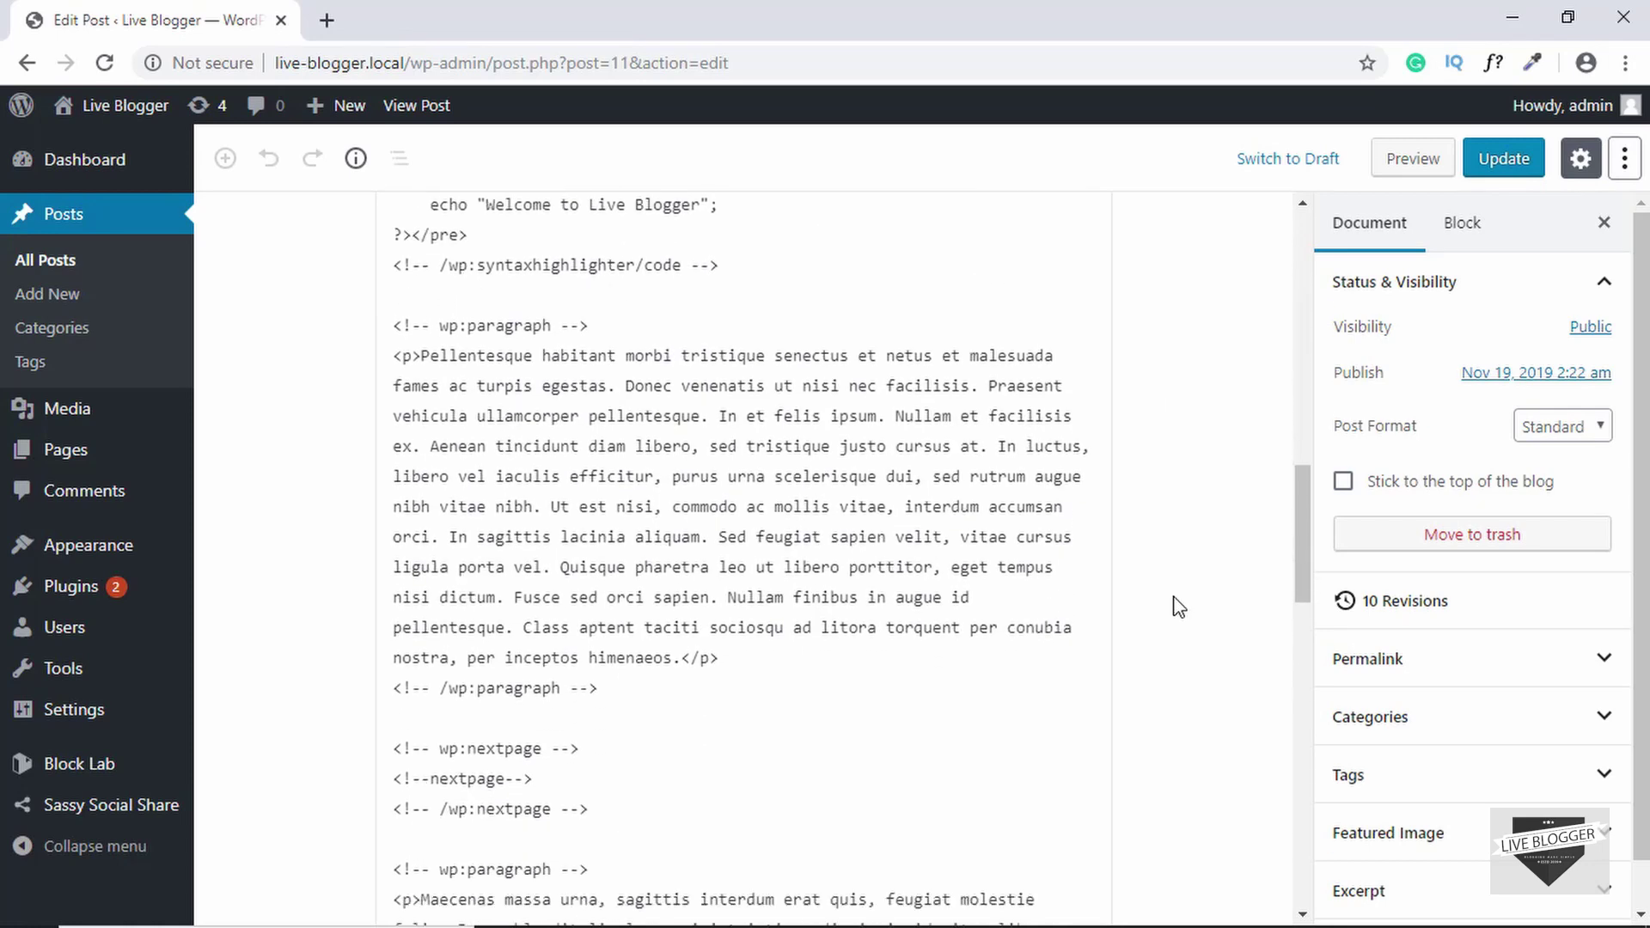
scroll(1177, 607, down, 2)
scroll(1177, 606, down, 2)
scroll(1178, 607, down, 2)
Highlight the three nextpage page-break markup lines in the code view.
drag(392, 539, 588, 599)
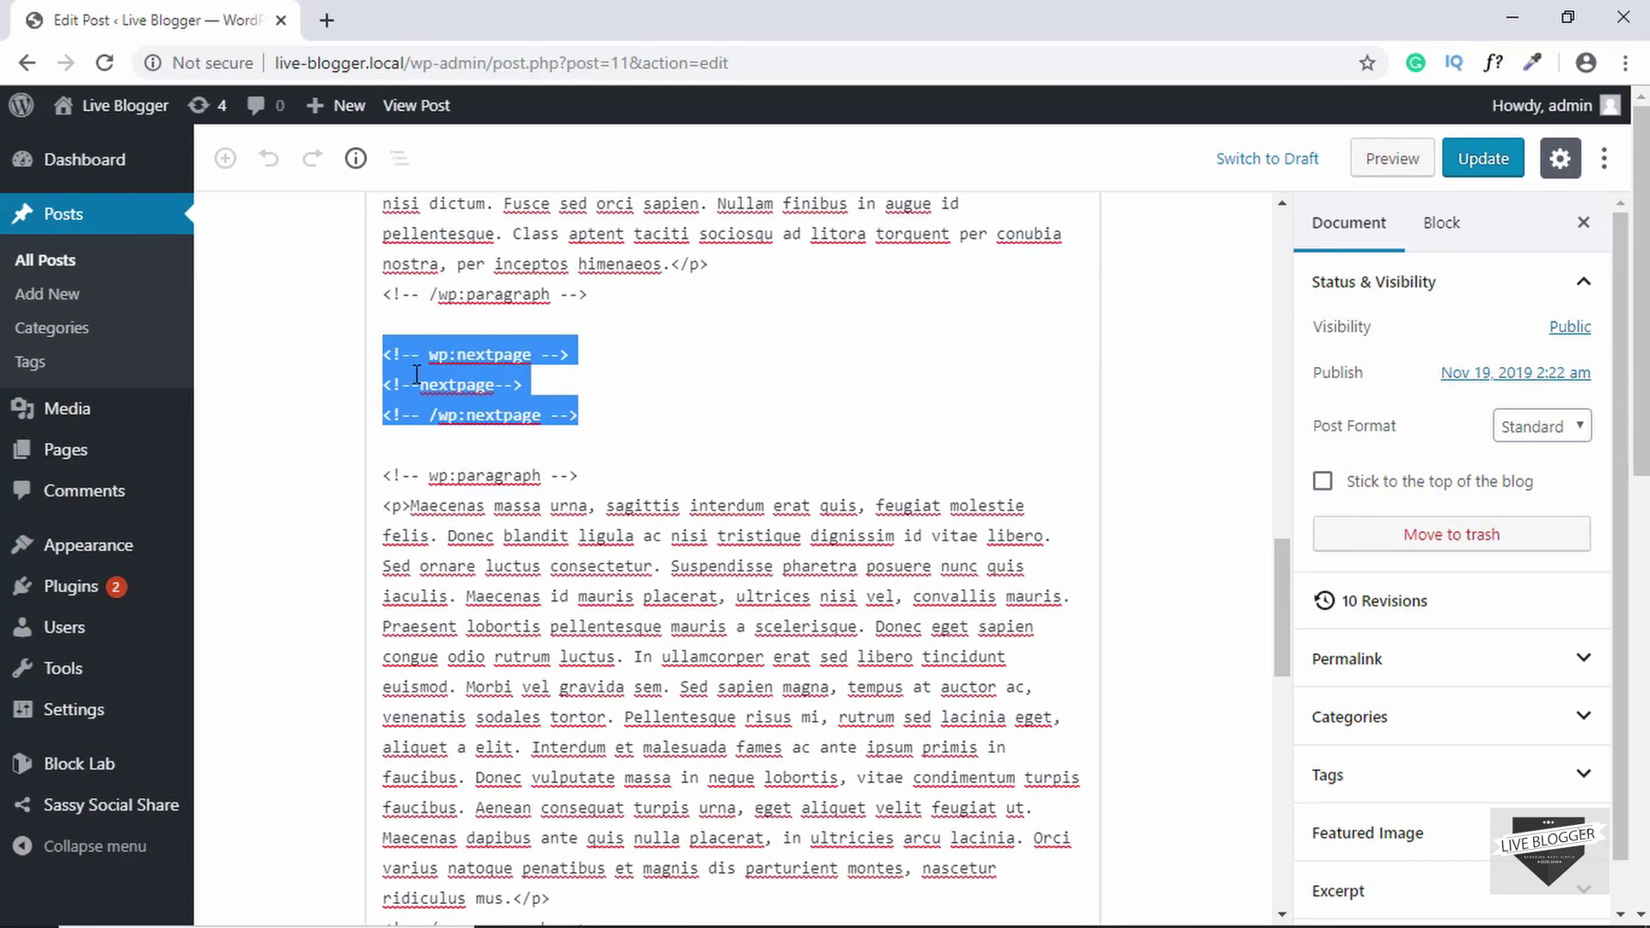
click(617, 410)
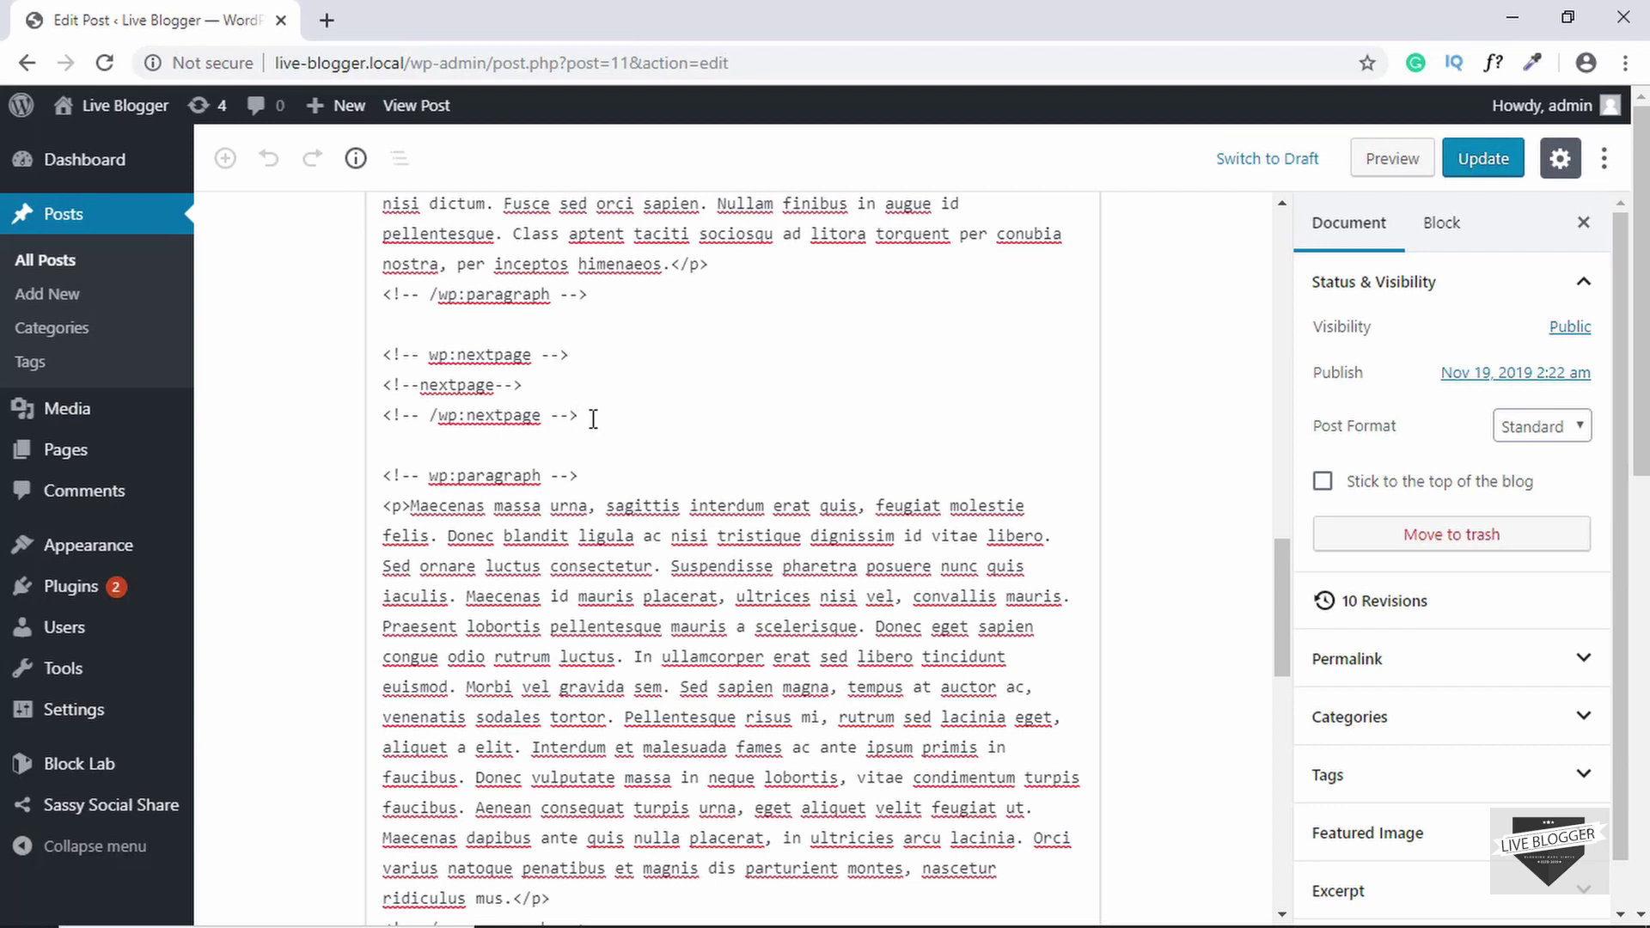
drag(581, 414, 401, 379)
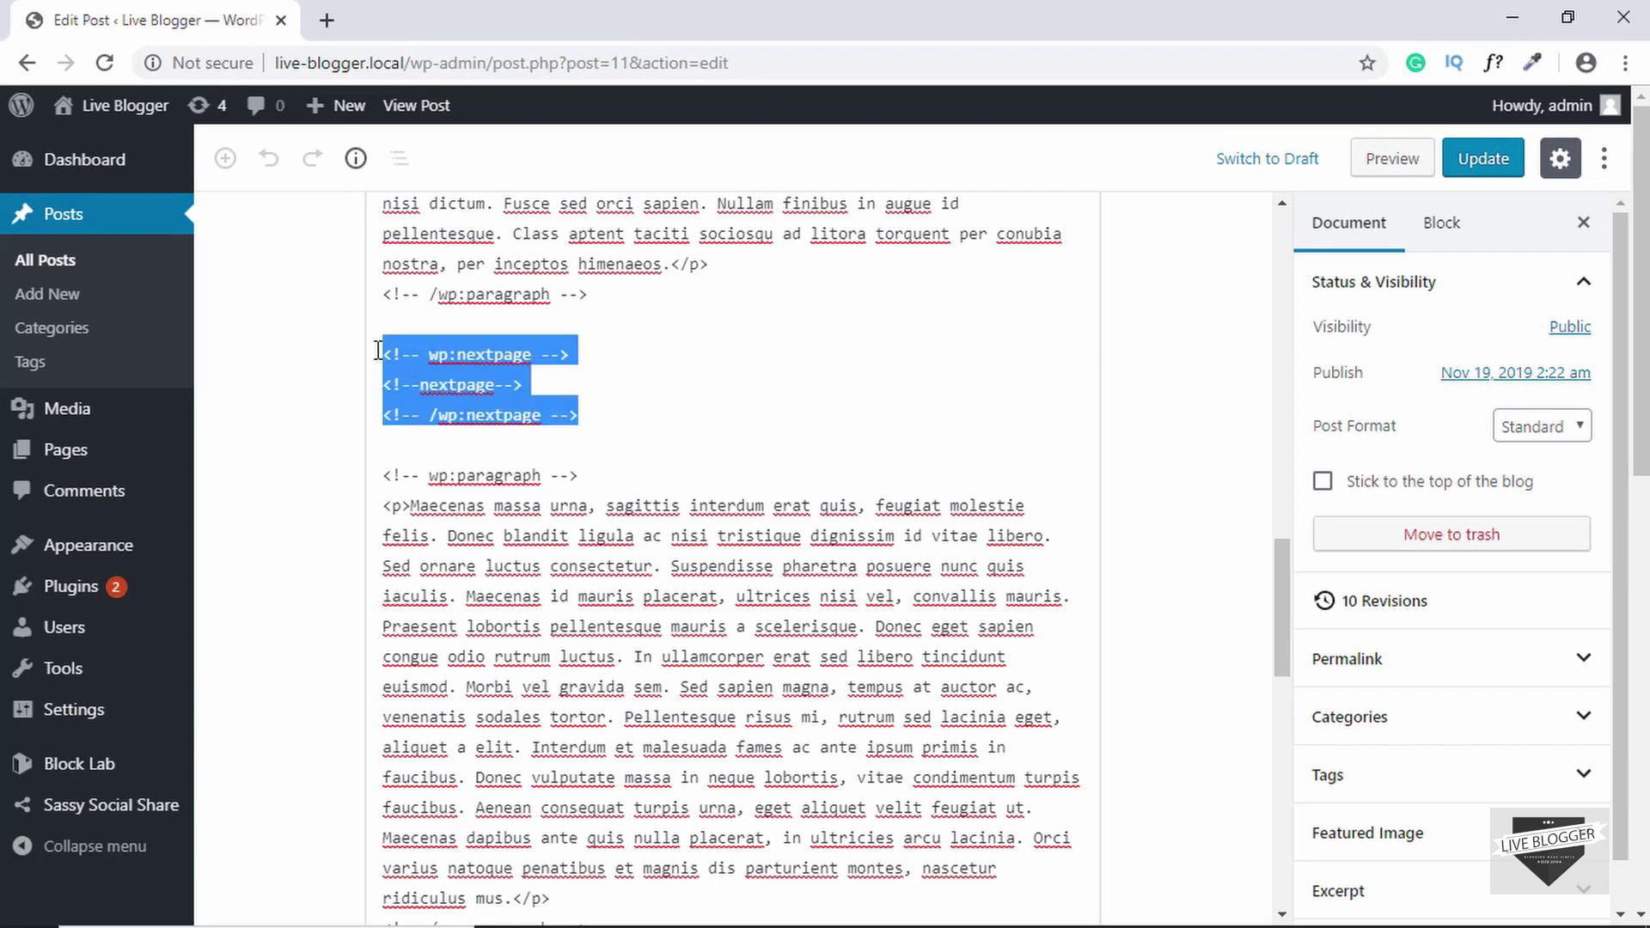
click(672, 416)
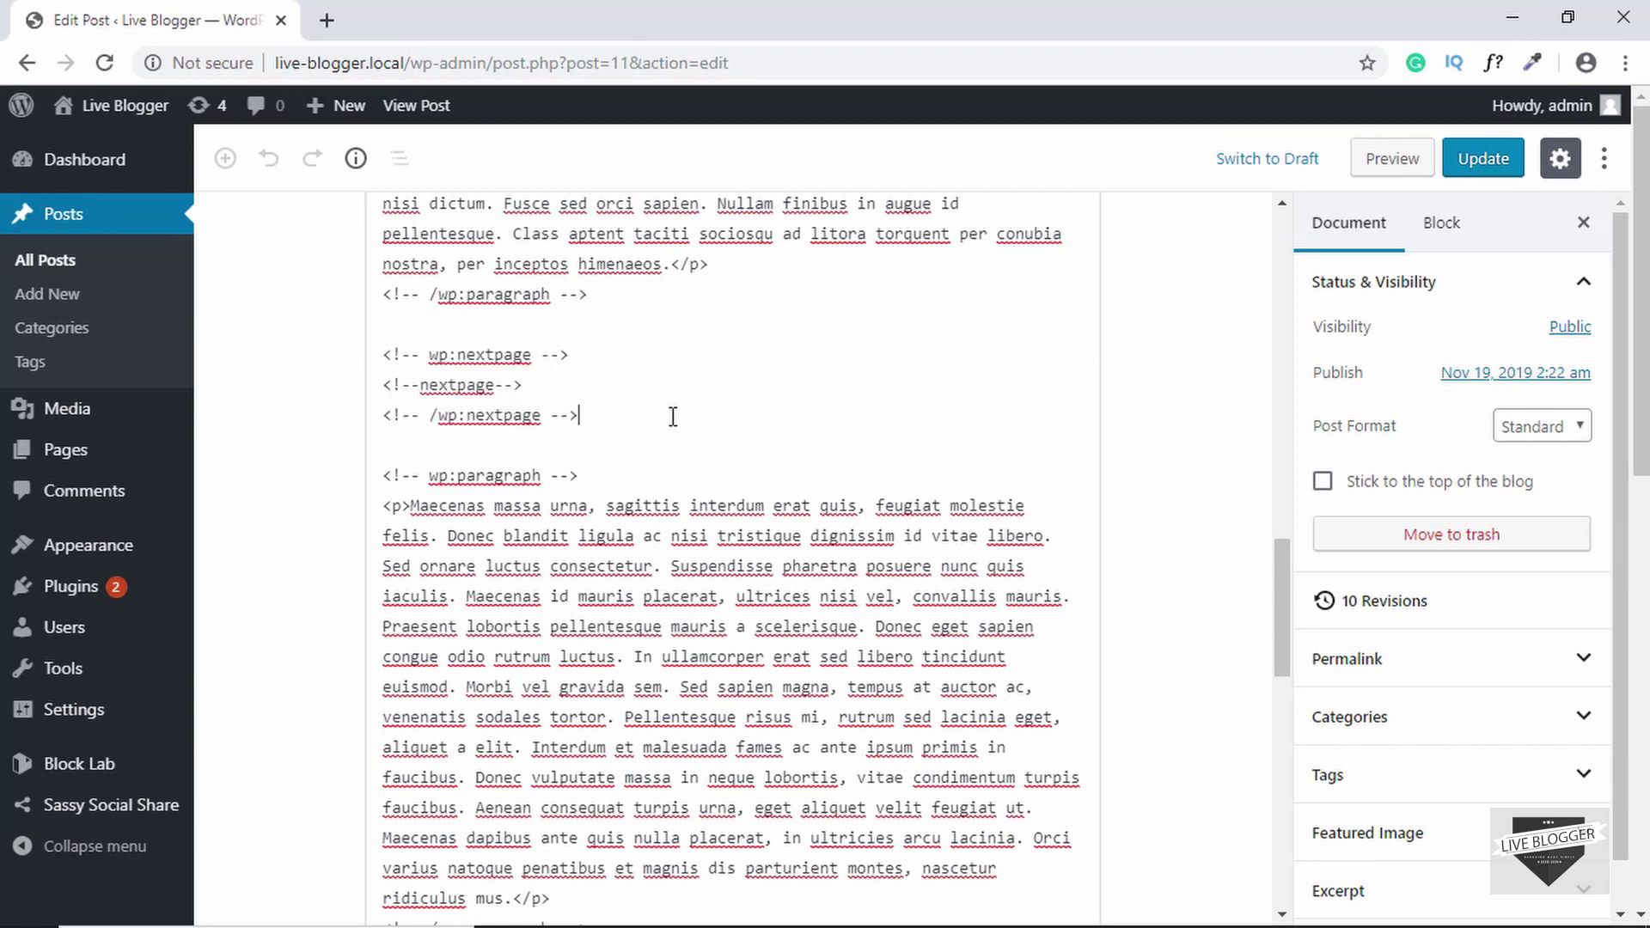